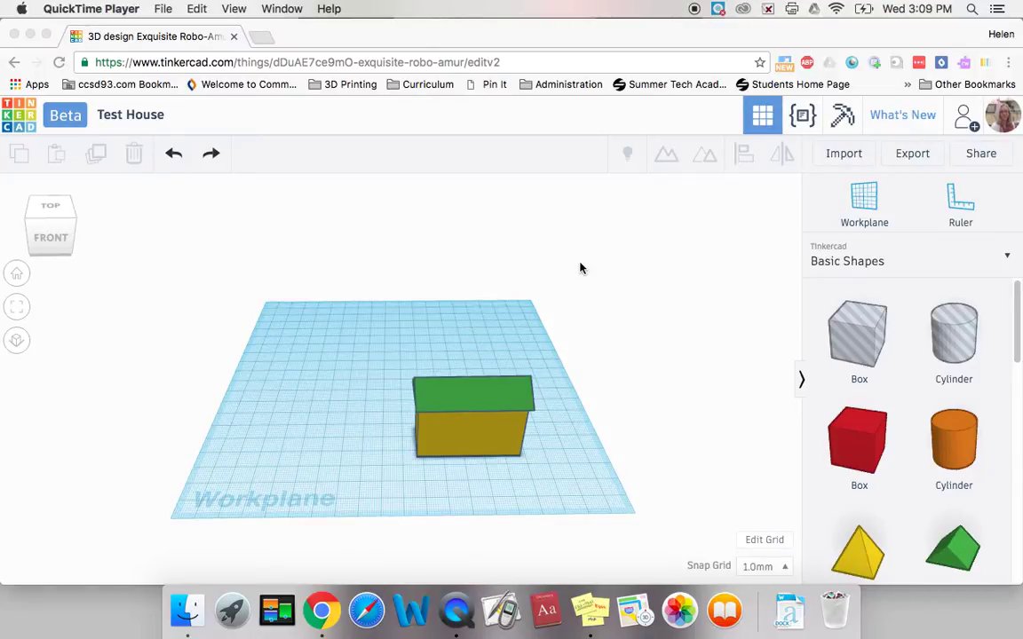
Step: Set up a slightly raised front view of the house
{"action": "left_click", "coordinate": [59, 223]}
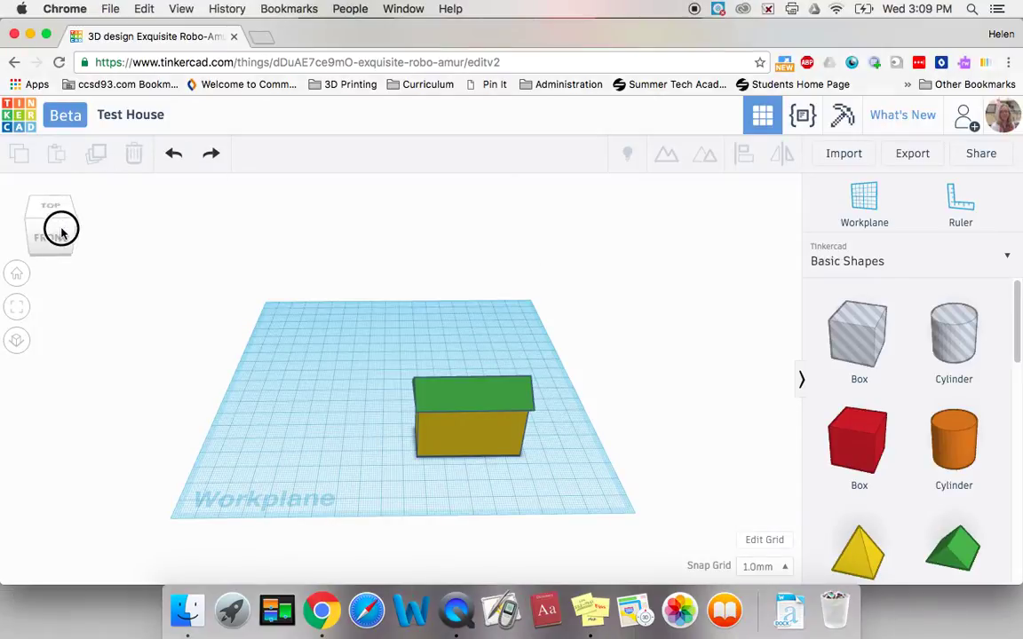
{"action": "left_click", "coordinate": [77, 231]}
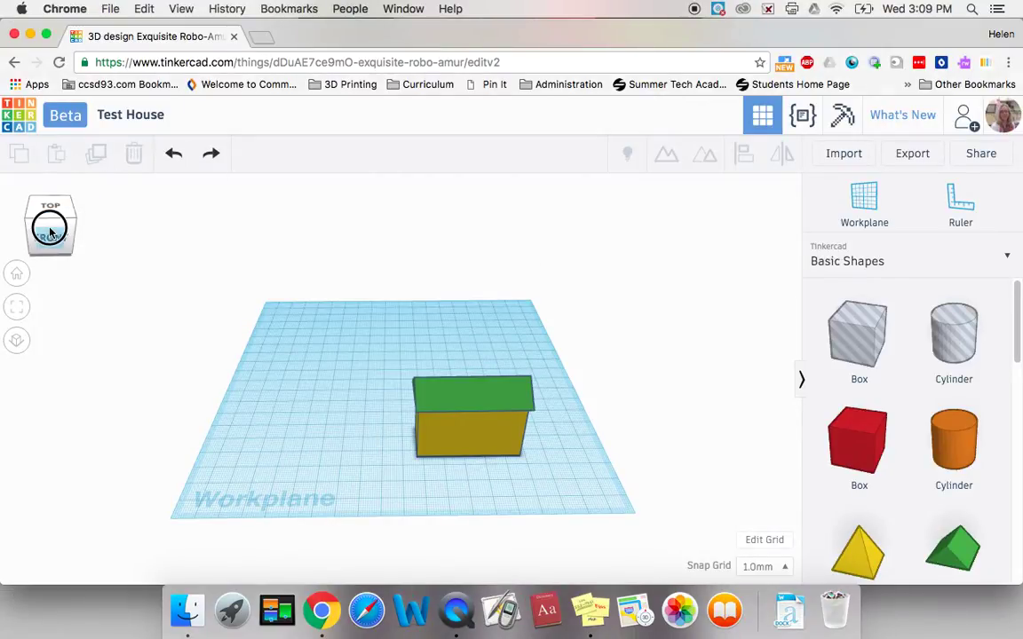
{"action": "left_click", "coordinate": [46, 227]}
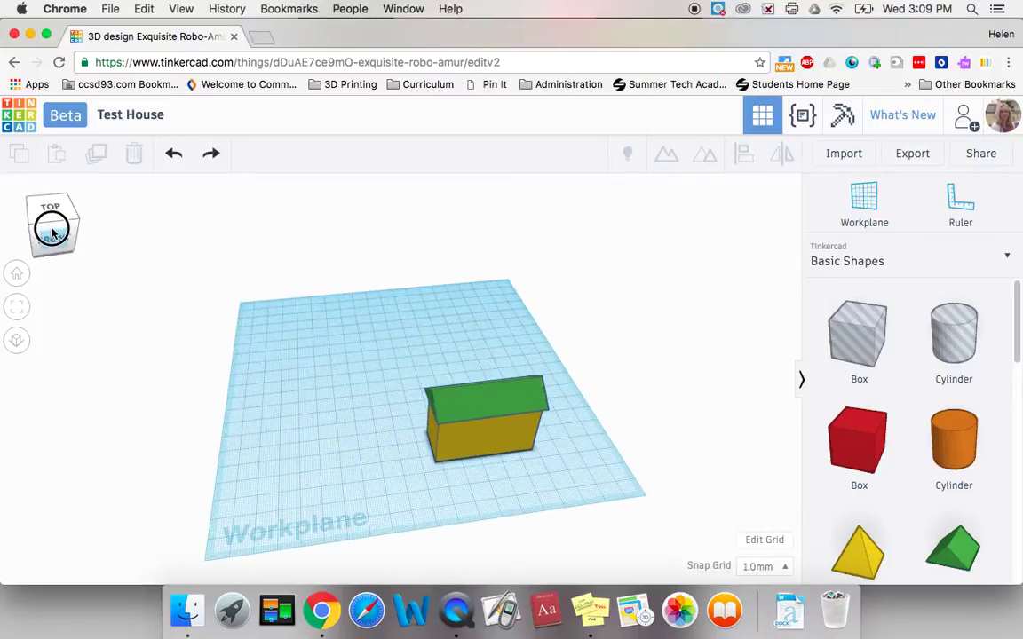
{"action": "left_click", "coordinate": [48, 229]}
{"action": "left_click", "coordinate": [311, 432]}
{"action": "mouse_move", "coordinate": [311, 432]}
{"action": "right_mouse_down"}
{"action": "mouse_move", "coordinate": [337, 447]}
{"action": "mouse_move", "coordinate": [360, 484]}
{"action": "mouse_move", "coordinate": [312, 475]}
{"action": "mouse_move", "coordinate": [328, 441]}
{"action": "mouse_move", "coordinate": [317, 392]}
{"action": "mouse_move", "coordinate": [326, 381]}
{"action": "mouse_move", "coordinate": [323, 399]}
{"action": "mouse_move", "coordinate": [360, 423]}
{"action": "mouse_move", "coordinate": [406, 423]}
{"action": "mouse_move", "coordinate": [349, 441]}
{"action": "mouse_move", "coordinate": [331, 428]}
{"action": "mouse_move", "coordinate": [323, 440]}
{"action": "right_mouse_up"}
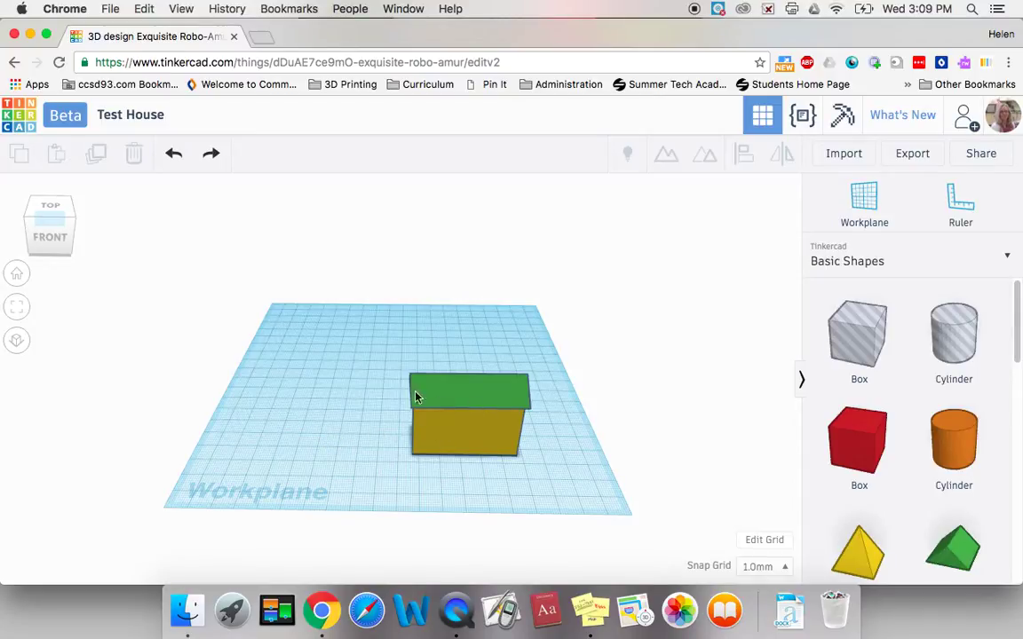
Step: Group the green roof box and yellow wall box into one yellow shape
{"action": "left_click", "coordinate": [468, 394]}
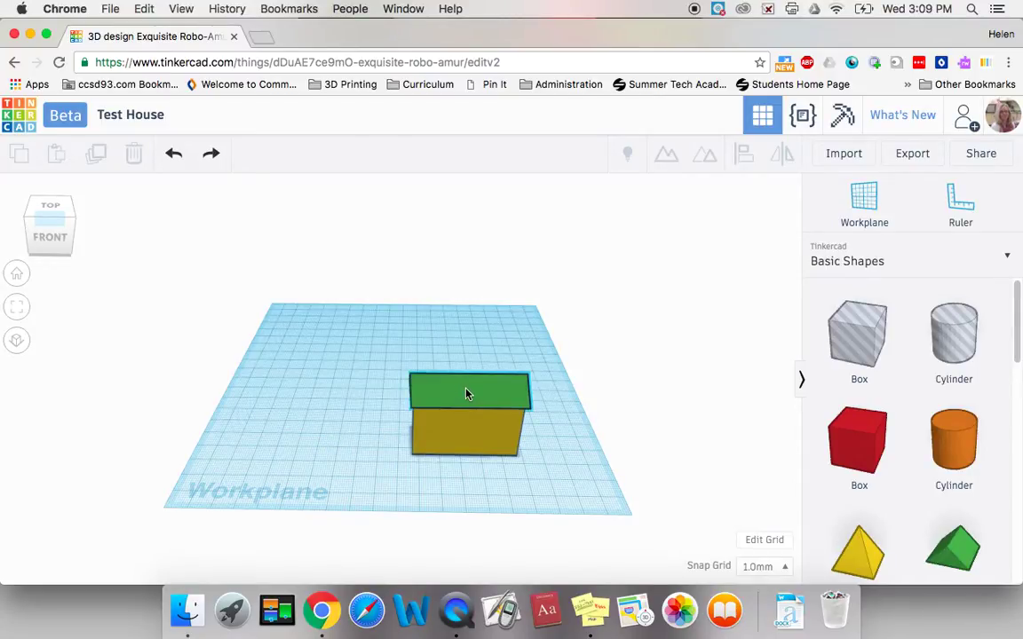
{"action": "left_click", "coordinate": [467, 439], "text": "shift"}
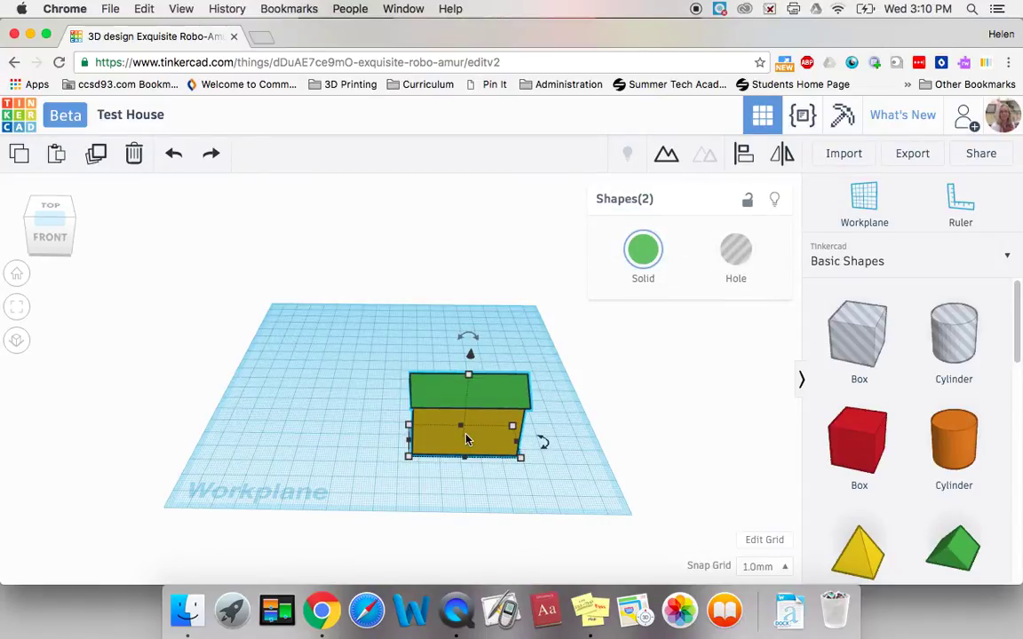
{"action": "left_click", "coordinate": [337, 383]}
{"action": "left_click_drag", "start_coordinate": [373, 342], "coordinate": [557, 484]}
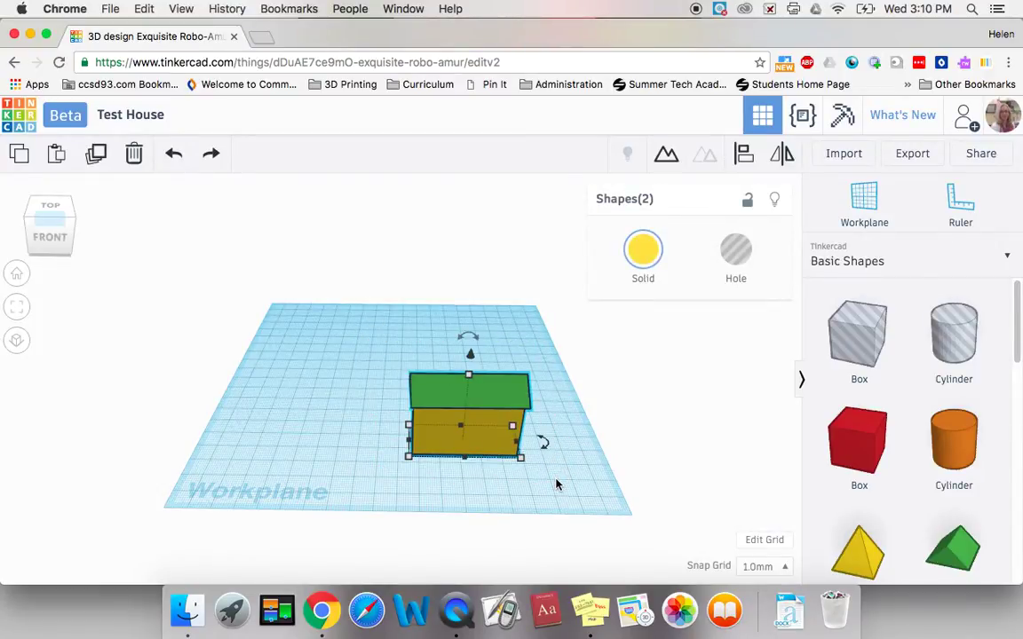
{"action": "left_click", "coordinate": [666, 162]}
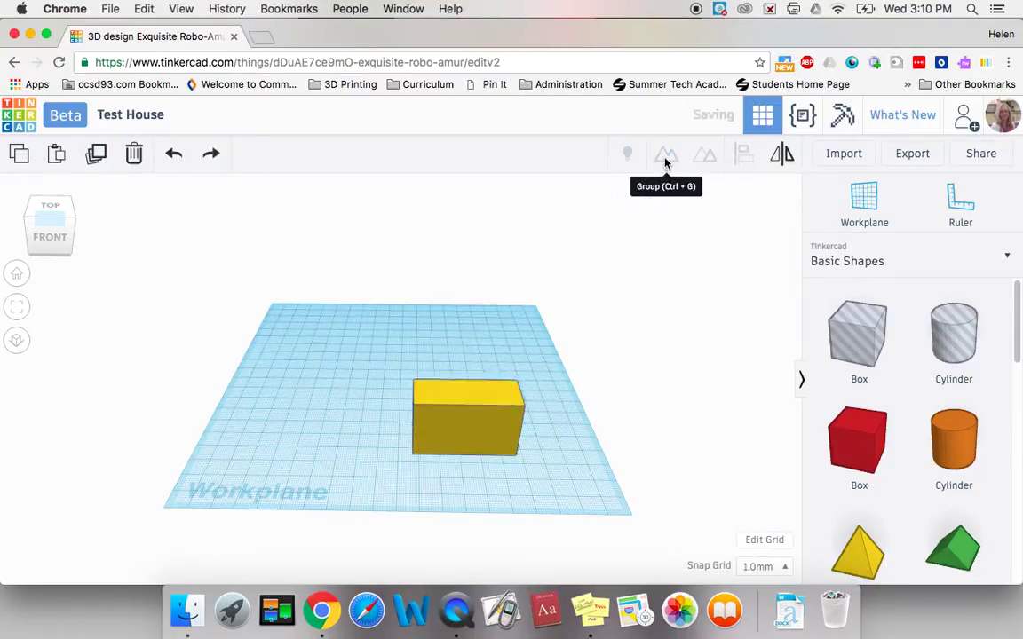
Step: Move the grouped house toward the back-left of the workplane
{"action": "left_click", "coordinate": [300, 450]}
{"action": "left_click", "coordinate": [484, 433]}
{"action": "left_click", "coordinate": [283, 468]}
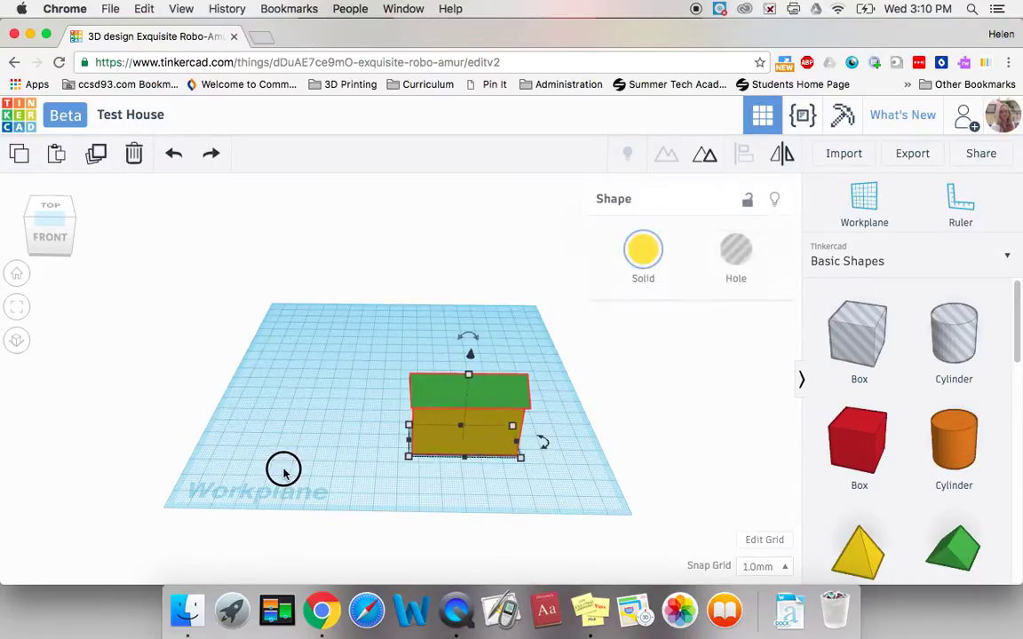
{"action": "left_click_drag", "start_coordinate": [475, 432], "coordinate": [413, 394]}
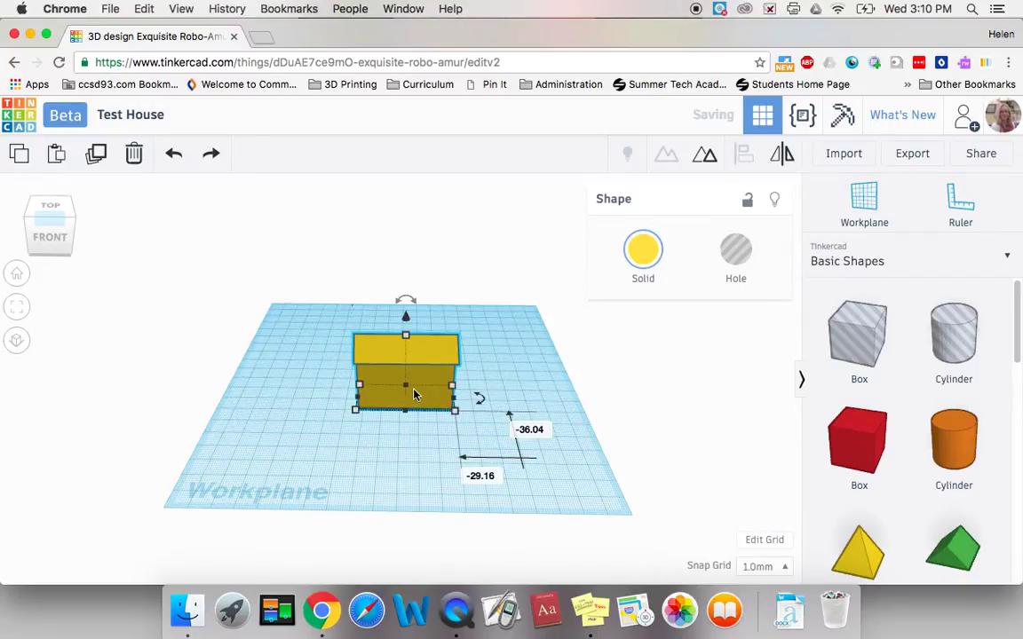
Step: Nudge the house slightly left and back into its final spot
{"action": "left_click", "coordinate": [411, 459]}
{"action": "mouse_move", "coordinate": [418, 397]}
{"action": "left_mouse_down"}
{"action": "mouse_move", "coordinate": [486, 467]}
{"action": "mouse_move", "coordinate": [411, 384]}
{"action": "mouse_move", "coordinate": [407, 391]}
{"action": "left_mouse_up"}
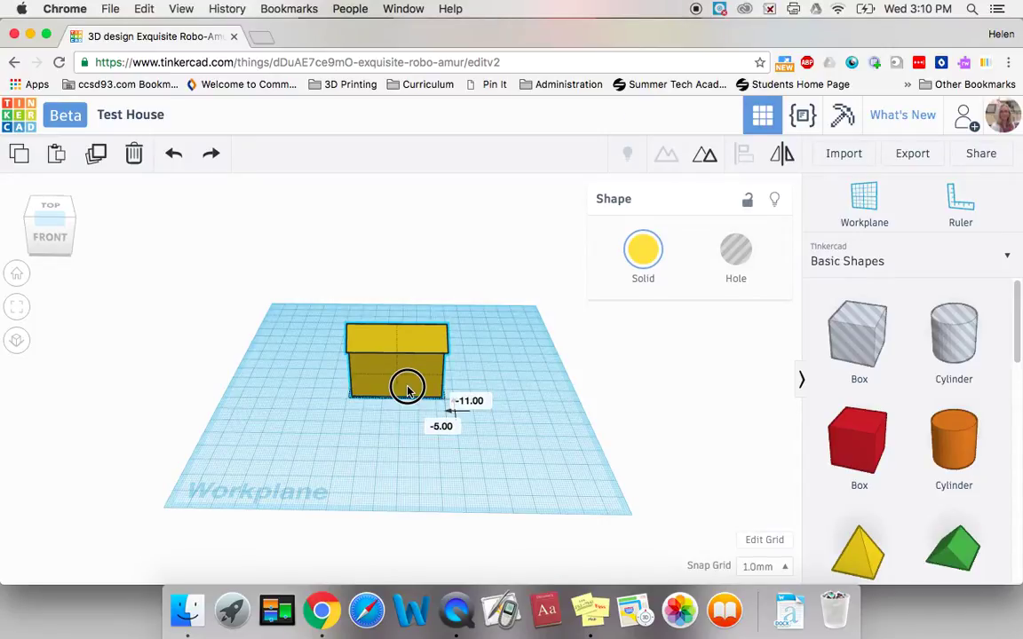
{"action": "mouse_move", "coordinate": [408, 392]}
{"action": "left_mouse_down"}
{"action": "mouse_move", "coordinate": [481, 465]}
{"action": "mouse_move", "coordinate": [456, 414]}
{"action": "mouse_move", "coordinate": [408, 394]}
{"action": "left_mouse_up"}
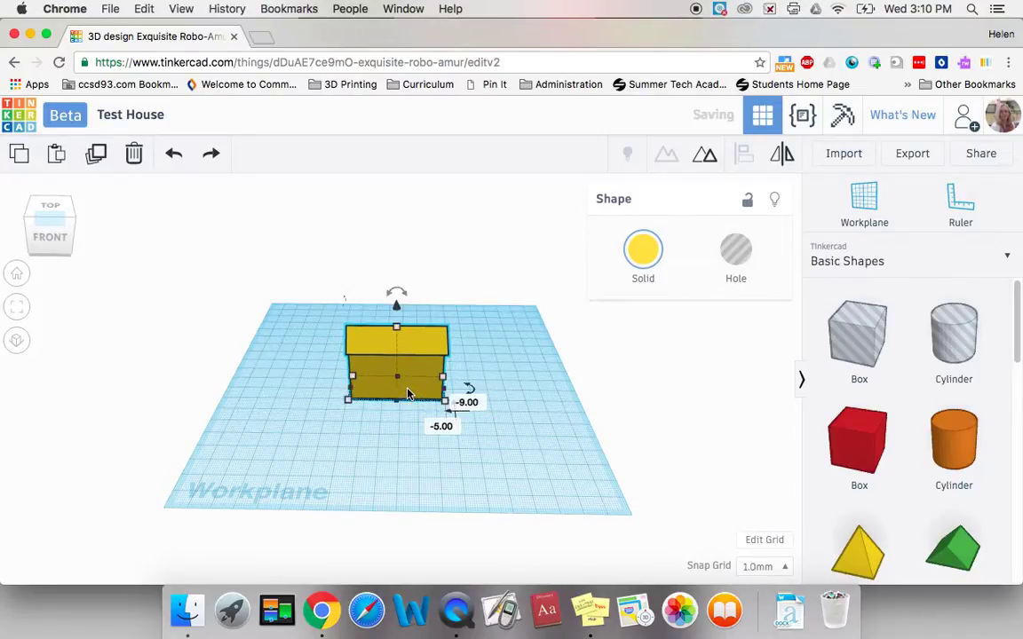
{"action": "left_click", "coordinate": [404, 457]}
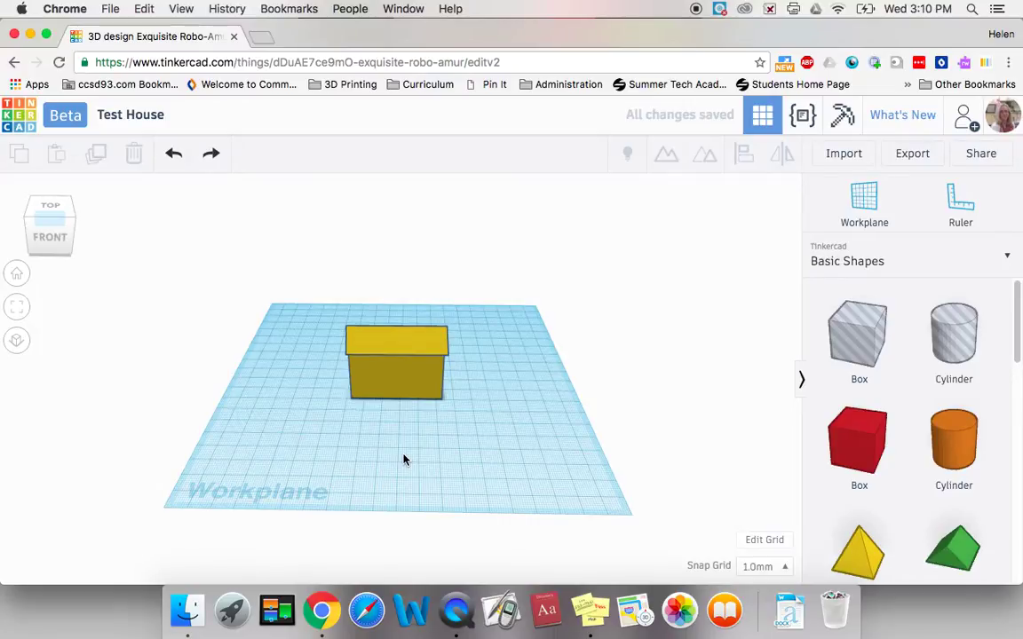
Step: Zoom in and out to inspect the yellow house
{"action": "scroll", "coordinate": [404, 458], "scroll_direction": "down", "scroll_amount": 3}
{"action": "scroll", "coordinate": [404, 459], "scroll_direction": "up", "scroll_amount": 6}
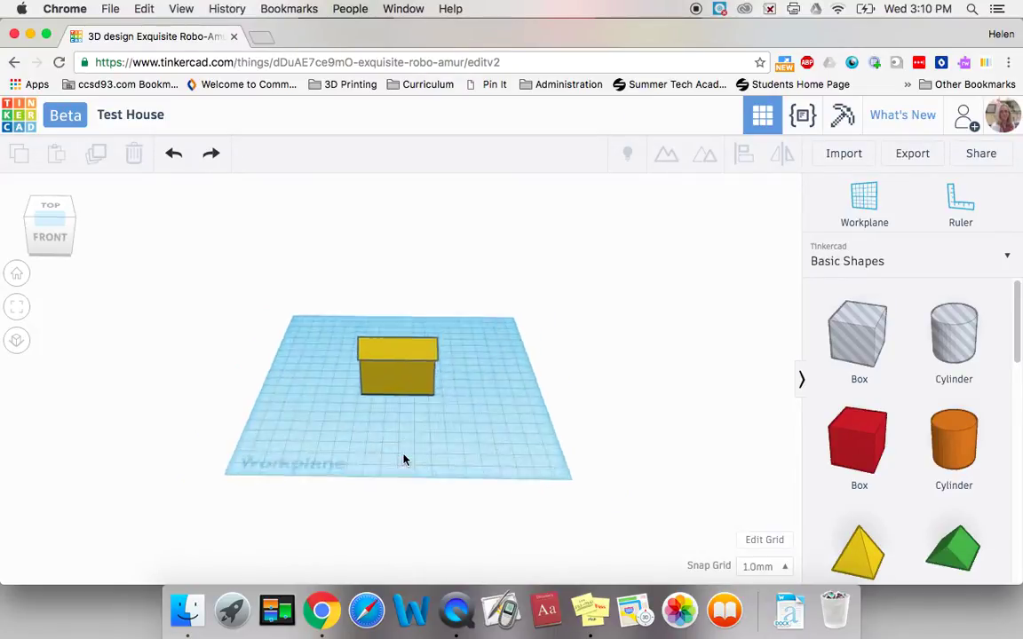
{"action": "scroll", "coordinate": [404, 459], "scroll_direction": "up", "scroll_amount": 3}
{"action": "scroll", "coordinate": [404, 459], "scroll_direction": "down", "scroll_amount": 1}
{"action": "scroll", "coordinate": [404, 459], "scroll_direction": "up", "scroll_amount": 3}
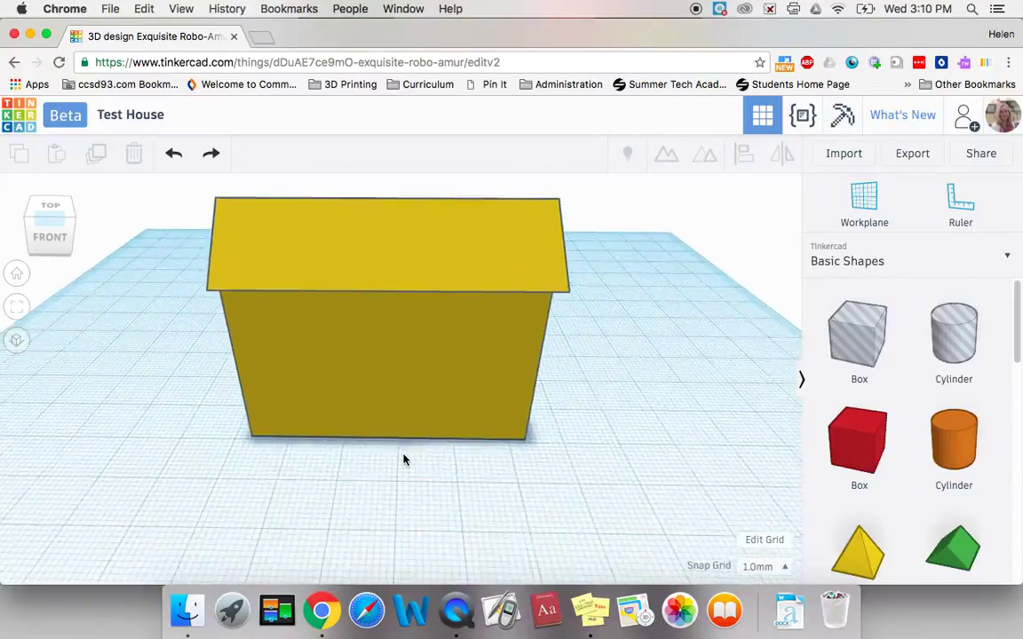
{"action": "scroll", "coordinate": [404, 459], "scroll_direction": "down", "scroll_amount": 3}
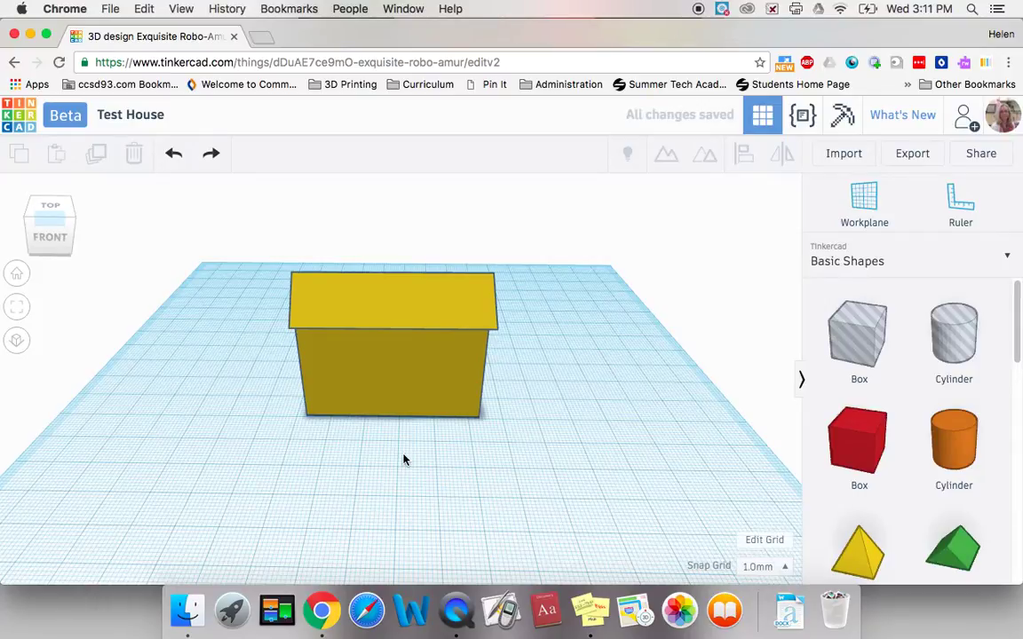
Step: From a low front view, add a red box to the workplane
{"action": "right_click_drag", "start_coordinate": [420, 508], "coordinate": [426, 490]}
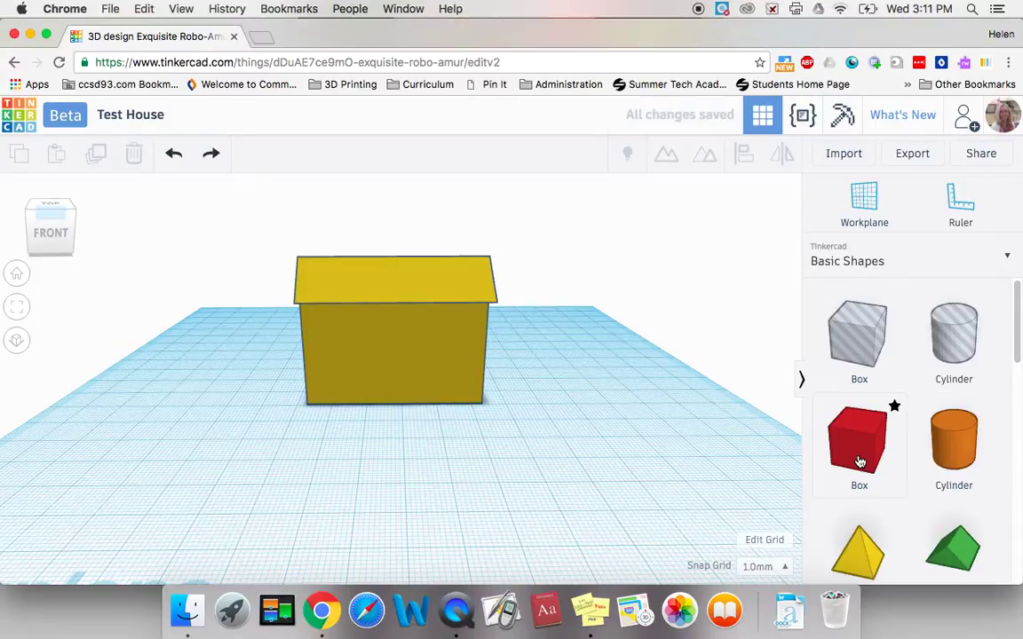
{"action": "left_click_drag", "start_coordinate": [859, 455], "coordinate": [584, 485]}
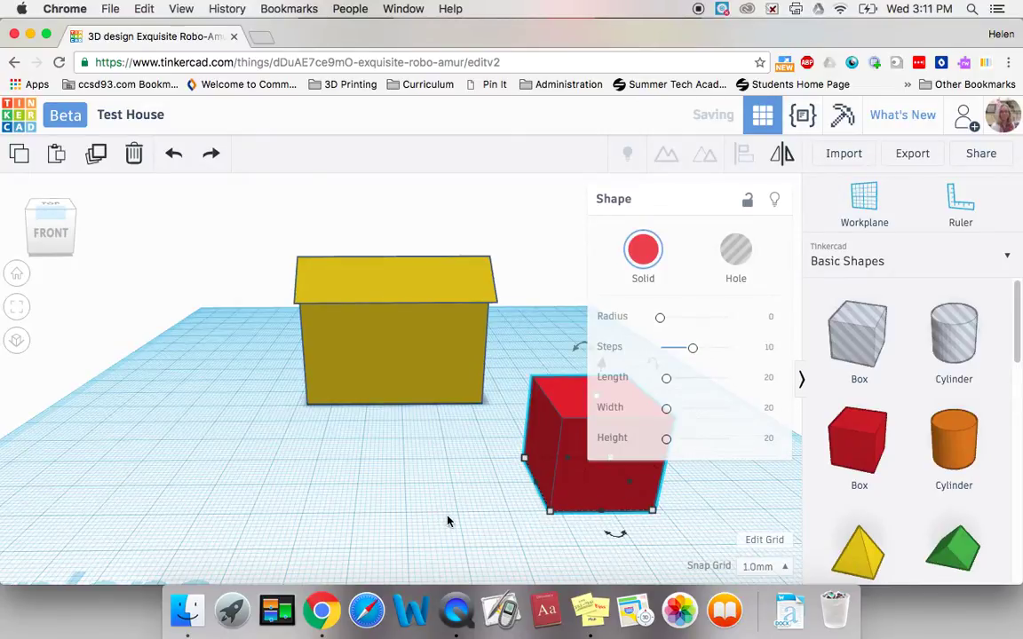
{"action": "left_click", "coordinate": [471, 518]}
{"action": "left_click", "coordinate": [633, 493]}
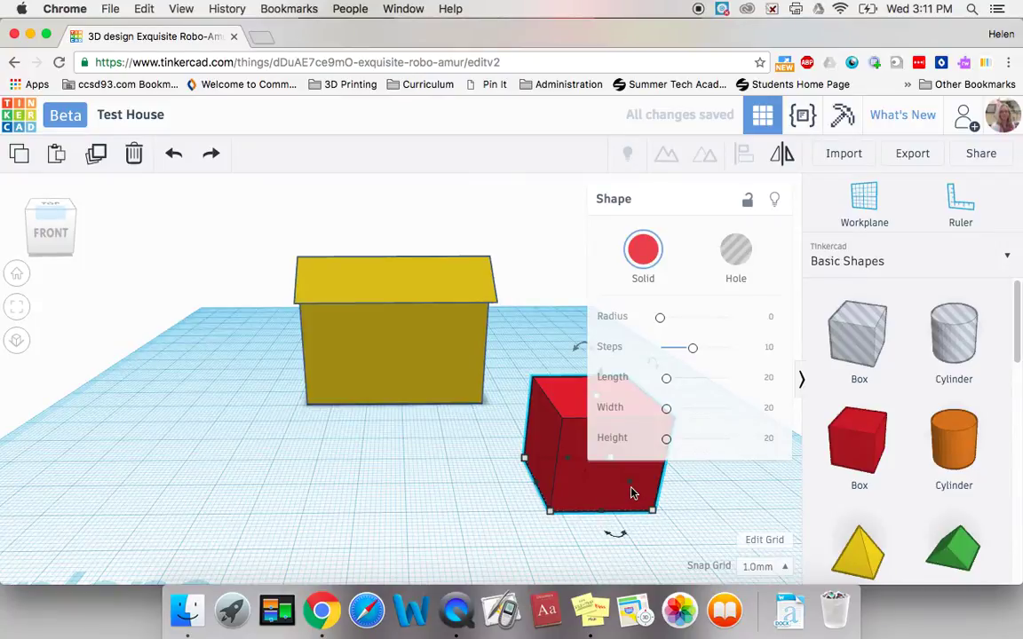
Step: Resize the red box to a narrow 8 x 13 block and move it toward the house
{"action": "mouse_move", "coordinate": [654, 513]}
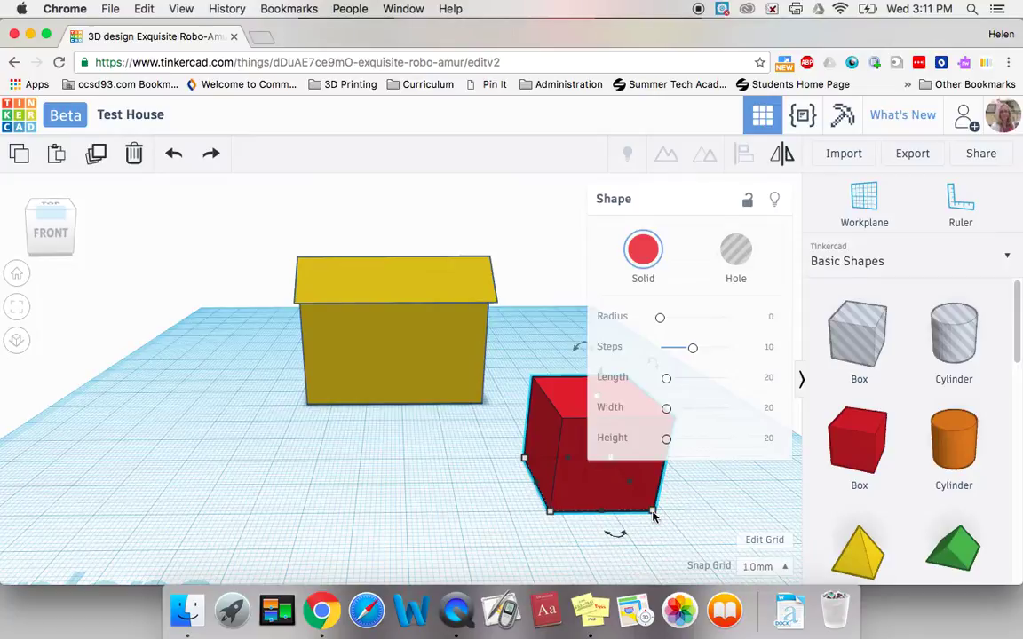
{"action": "left_click_drag", "start_coordinate": [654, 513], "coordinate": [598, 515]}
{"action": "left_click", "coordinate": [524, 459]}
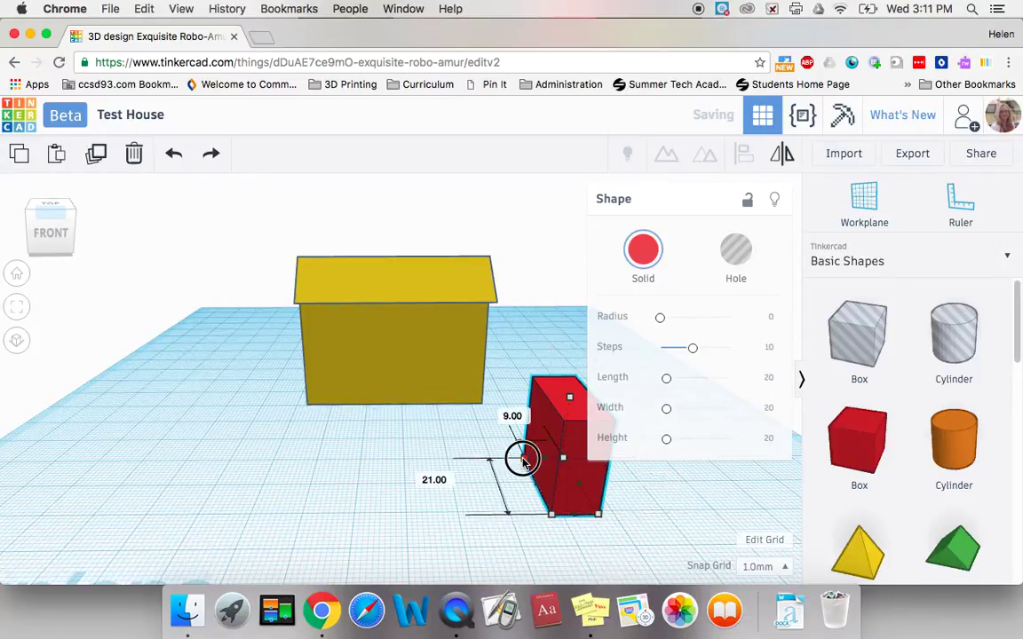
{"action": "left_click_drag", "start_coordinate": [523, 460], "coordinate": [538, 480]}
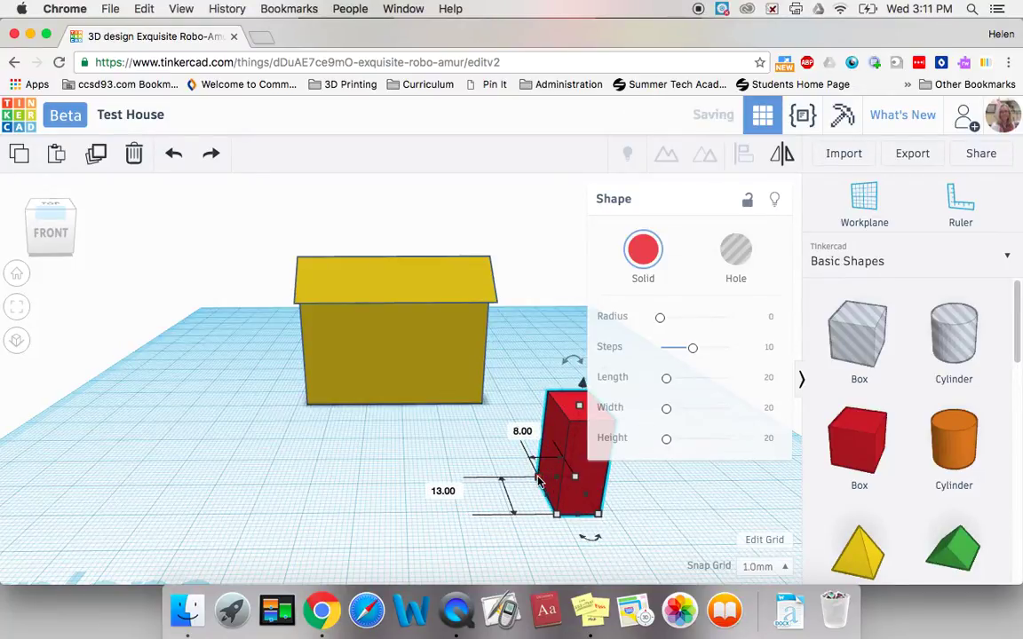
{"action": "left_click", "coordinate": [403, 536]}
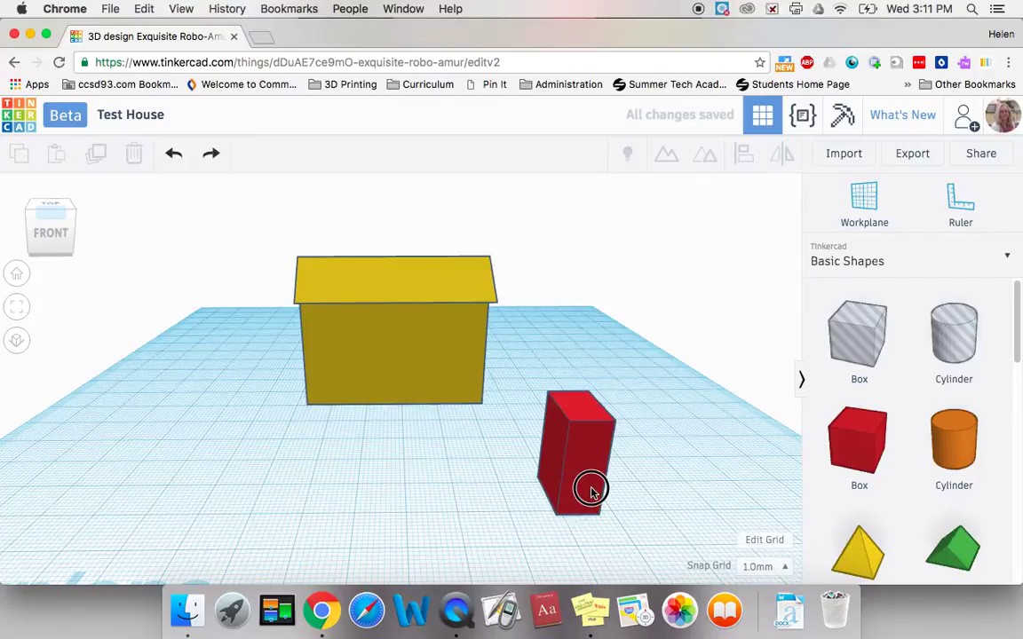
{"action": "left_click_drag", "start_coordinate": [590, 488], "coordinate": [402, 398]}
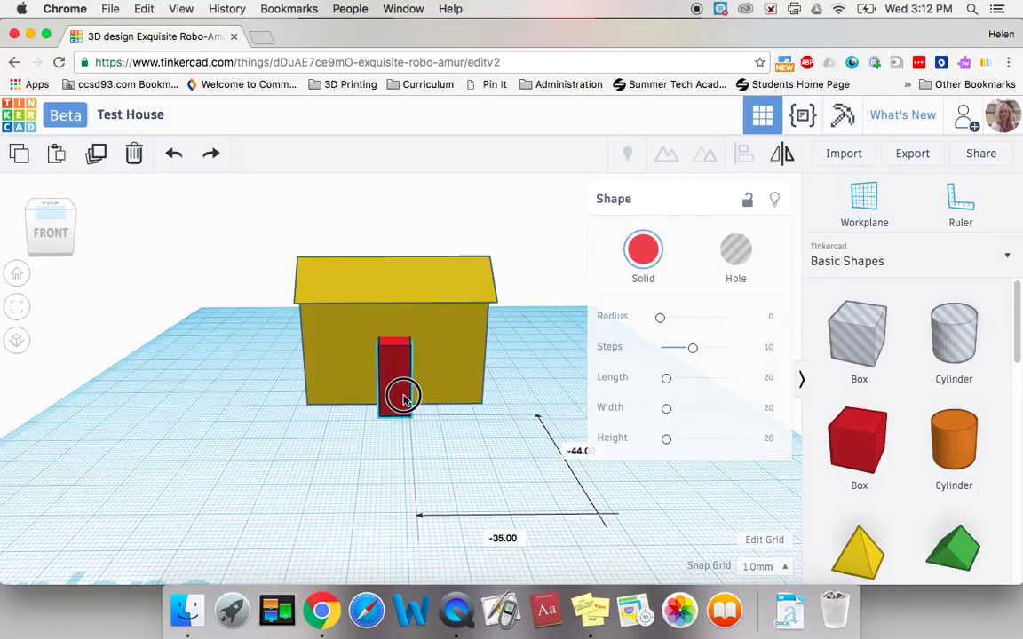
Step: Centre the red door block on the house front and push it flush into the wall
{"action": "left_click_drag", "start_coordinate": [402, 397], "coordinate": [402, 398]}
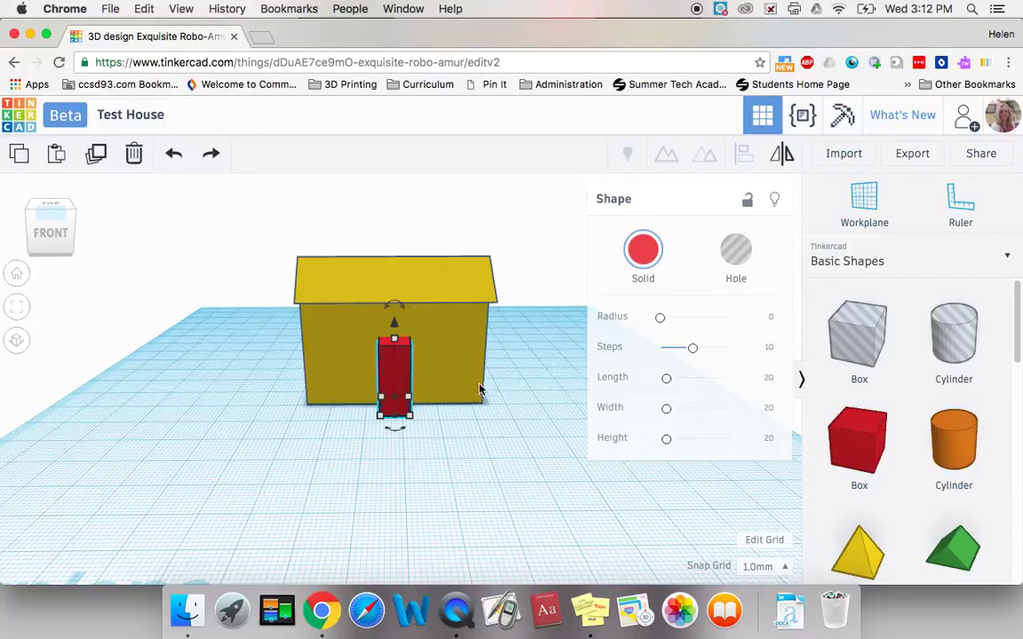
{"action": "left_click", "coordinate": [451, 351], "text": "shift"}
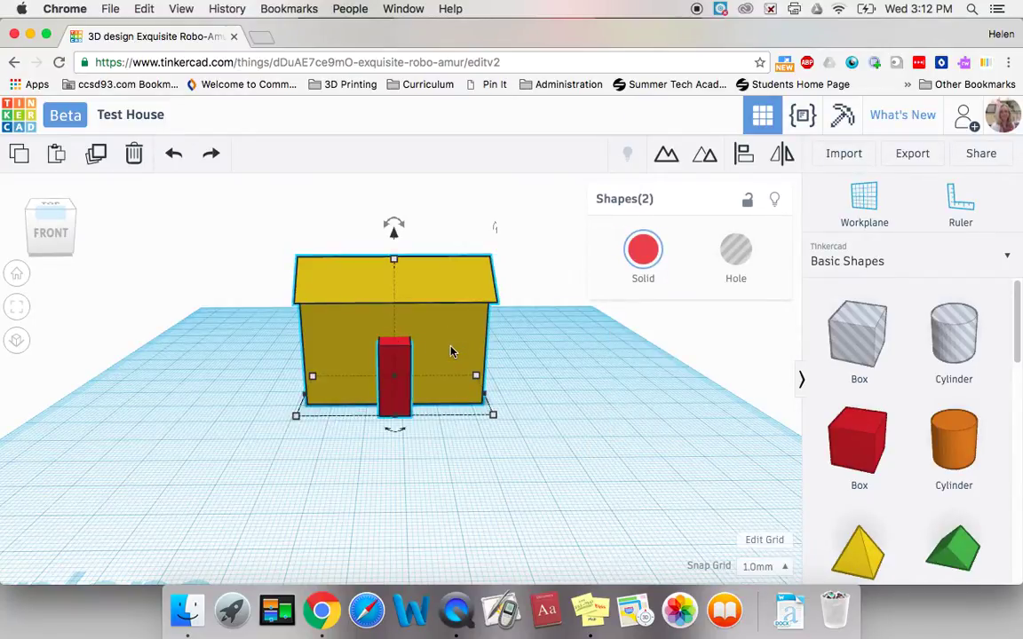
{"action": "left_click", "coordinate": [744, 152]}
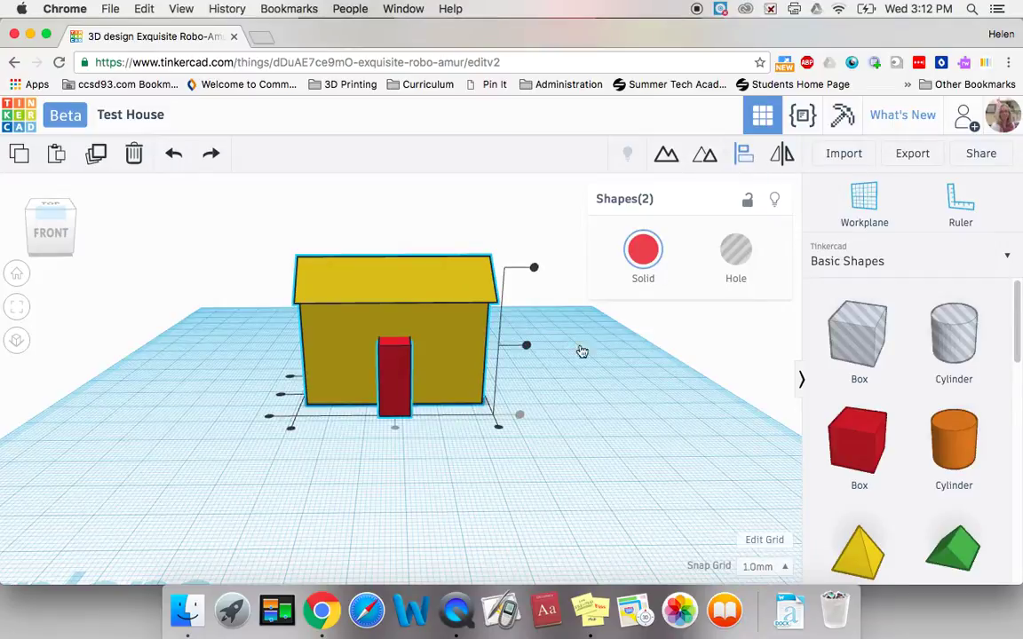
{"action": "left_click", "coordinate": [395, 428]}
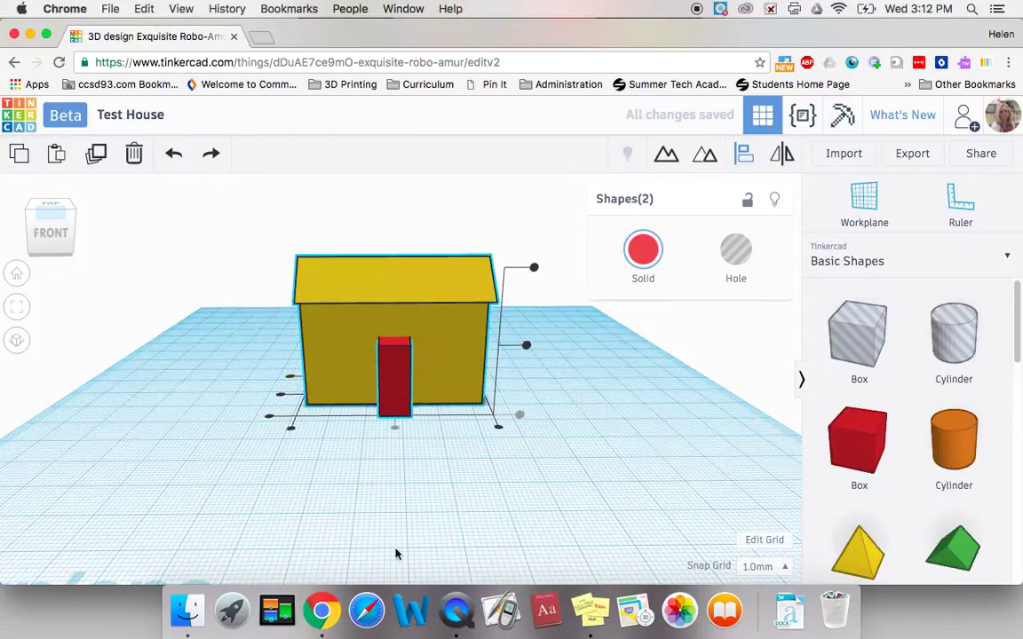
{"action": "left_click", "coordinate": [374, 505]}
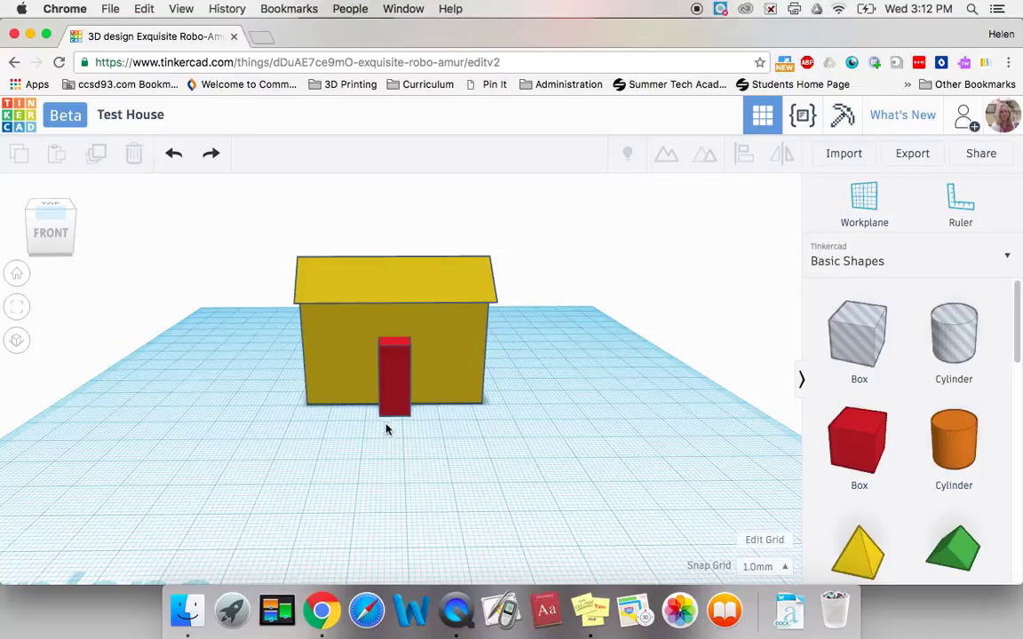
{"action": "mouse_move", "coordinate": [397, 395]}
{"action": "left_mouse_down"}
{"action": "mouse_move", "coordinate": [397, 382]}
{"action": "mouse_move", "coordinate": [398, 393]}
{"action": "left_mouse_up"}
{"action": "left_click", "coordinate": [444, 513]}
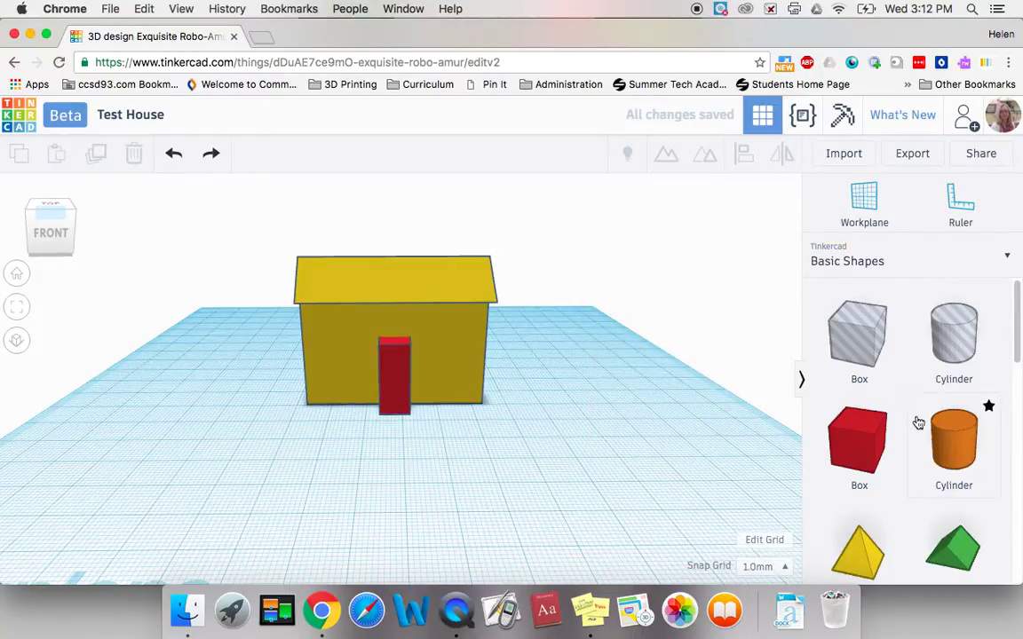
Step: Add a small red box with height 9 as the right window
{"action": "left_click_drag", "start_coordinate": [868, 444], "coordinate": [500, 487]}
{"action": "left_click_drag", "start_coordinate": [562, 517], "coordinate": [488, 474]}
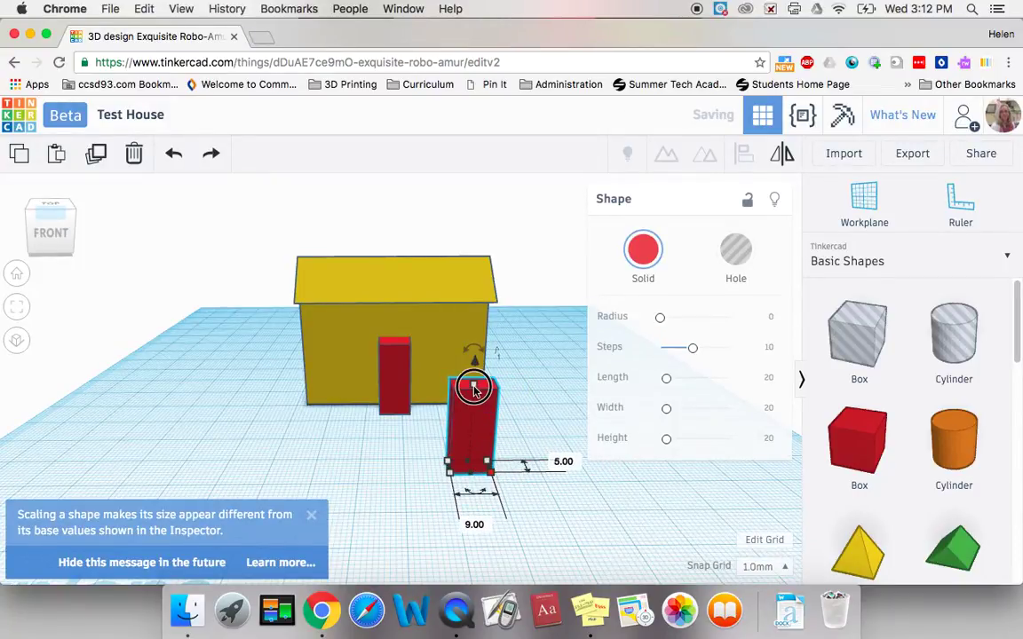
{"action": "left_click_drag", "start_coordinate": [474, 389], "coordinate": [452, 328]}
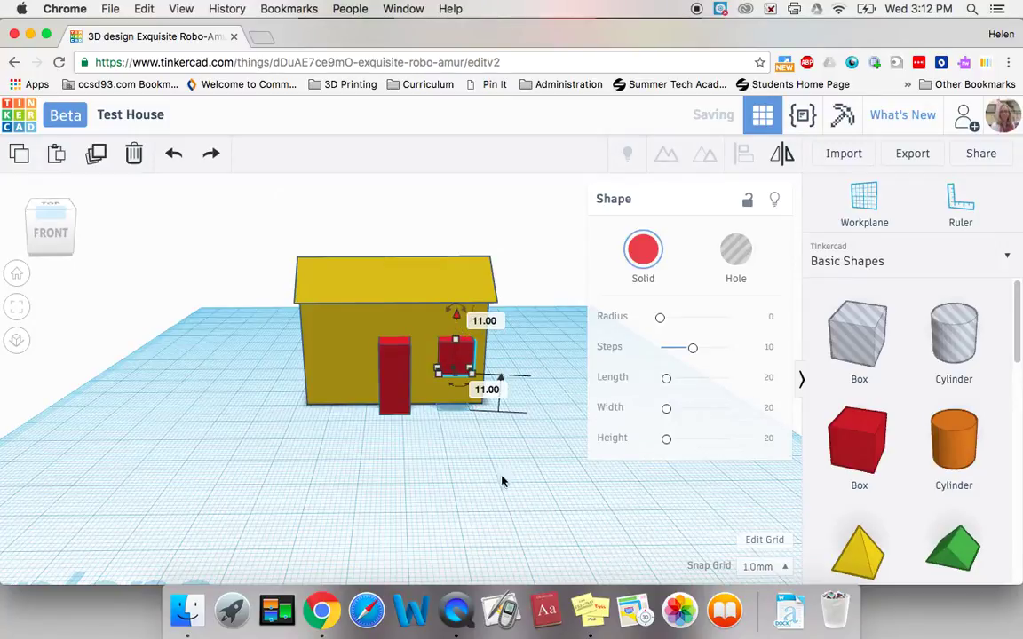
{"action": "left_click", "coordinate": [494, 494]}
Step: Duplicate the red window and place the copy left of the door
{"action": "left_click", "coordinate": [463, 355]}
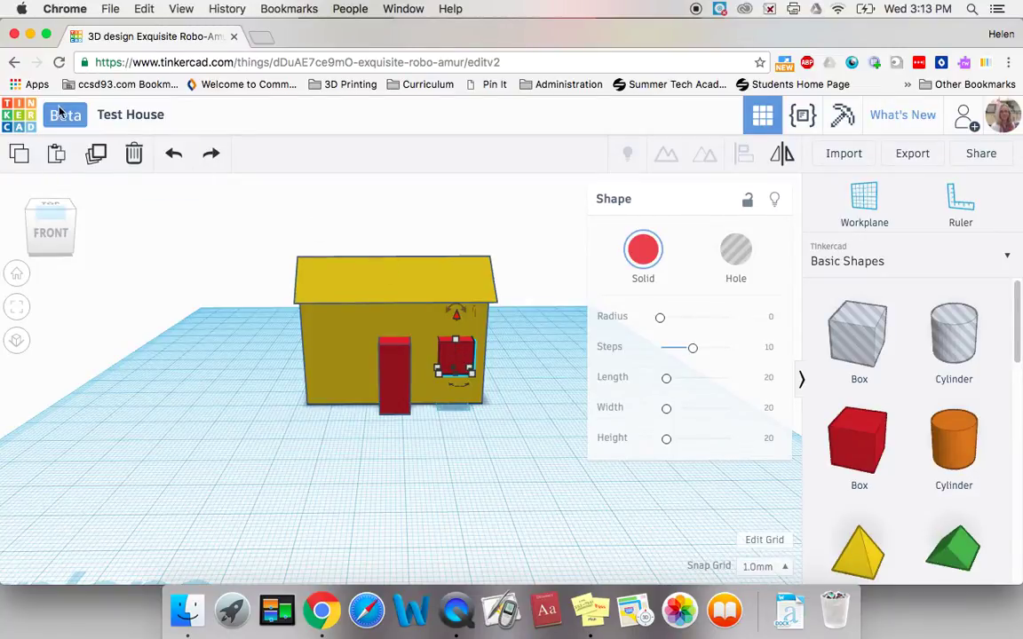
{"action": "left_click", "coordinate": [98, 155]}
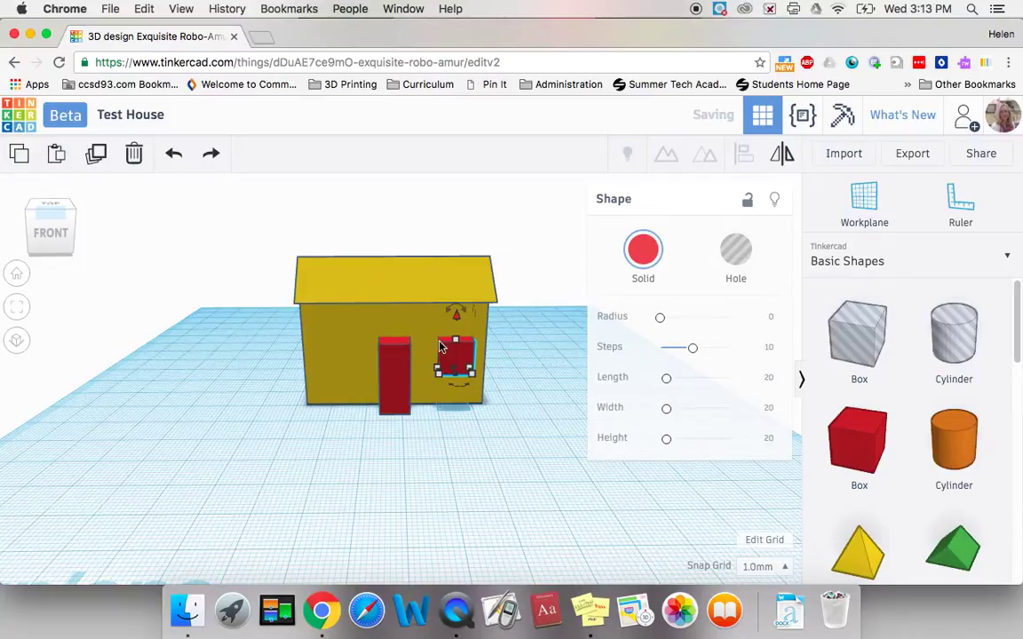
{"action": "left_click_drag", "start_coordinate": [441, 346], "coordinate": [342, 362]}
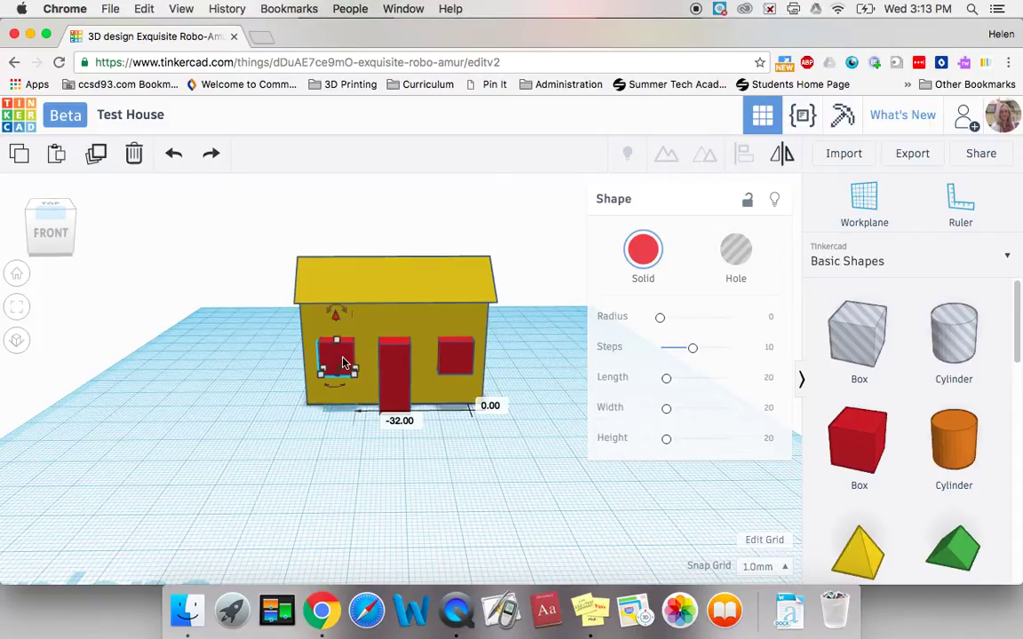
{"action": "left_click", "coordinate": [411, 540]}
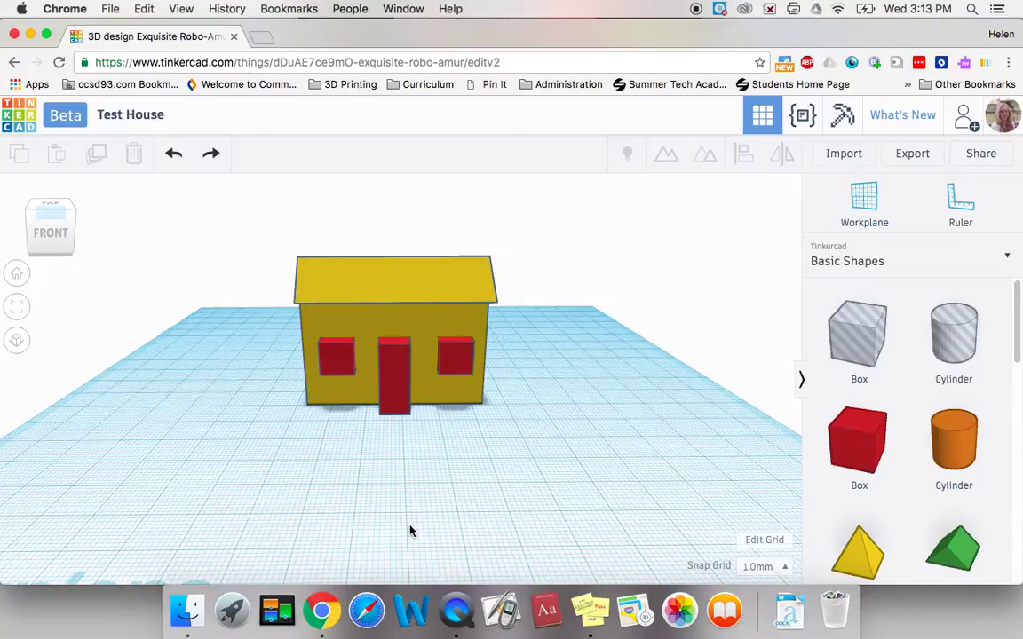
{"action": "mouse_move", "coordinate": [205, 445]}
{"action": "right_mouse_down"}
{"action": "mouse_move", "coordinate": [379, 508]}
{"action": "mouse_move", "coordinate": [425, 488]}
{"action": "mouse_move", "coordinate": [269, 482]}
{"action": "mouse_move", "coordinate": [245, 448]}
{"action": "mouse_move", "coordinate": [194, 452]}
{"action": "mouse_move", "coordinate": [185, 436]}
{"action": "mouse_move", "coordinate": [207, 444]}
{"action": "mouse_move", "coordinate": [200, 450]}
{"action": "right_mouse_up"}
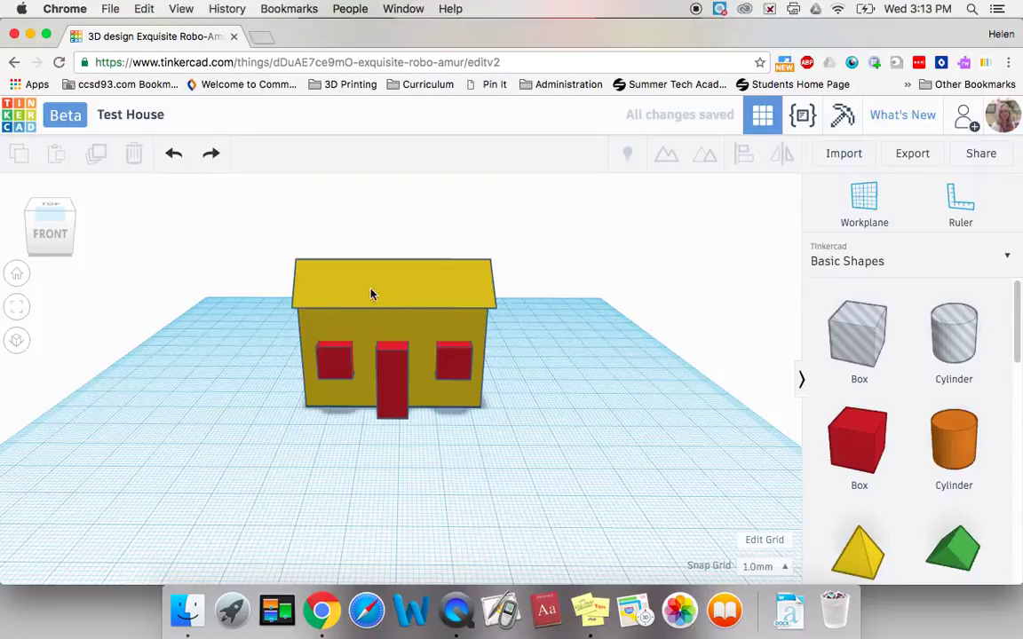
Step: Set the red door, right window and left window to Hole
{"action": "left_click", "coordinate": [396, 374]}
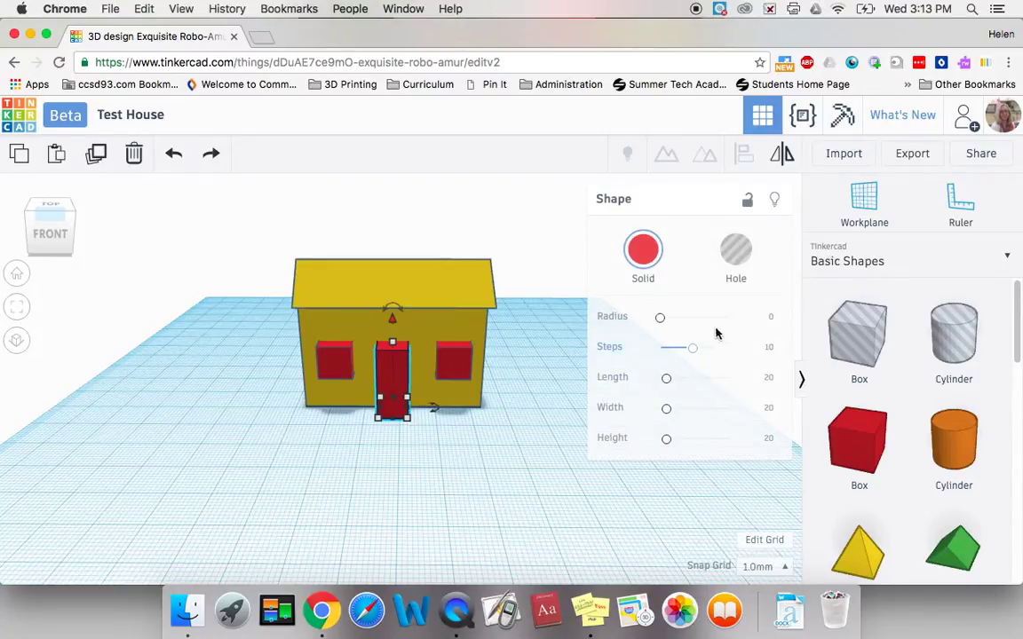
{"action": "left_click", "coordinate": [736, 253]}
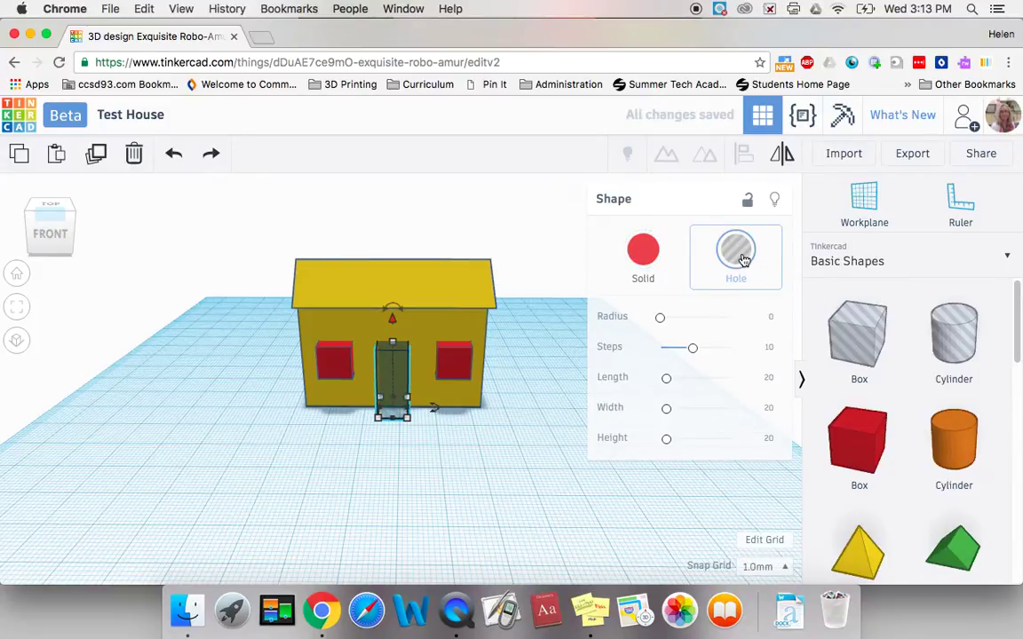
{"action": "left_click", "coordinate": [457, 364]}
{"action": "left_click", "coordinate": [742, 259]}
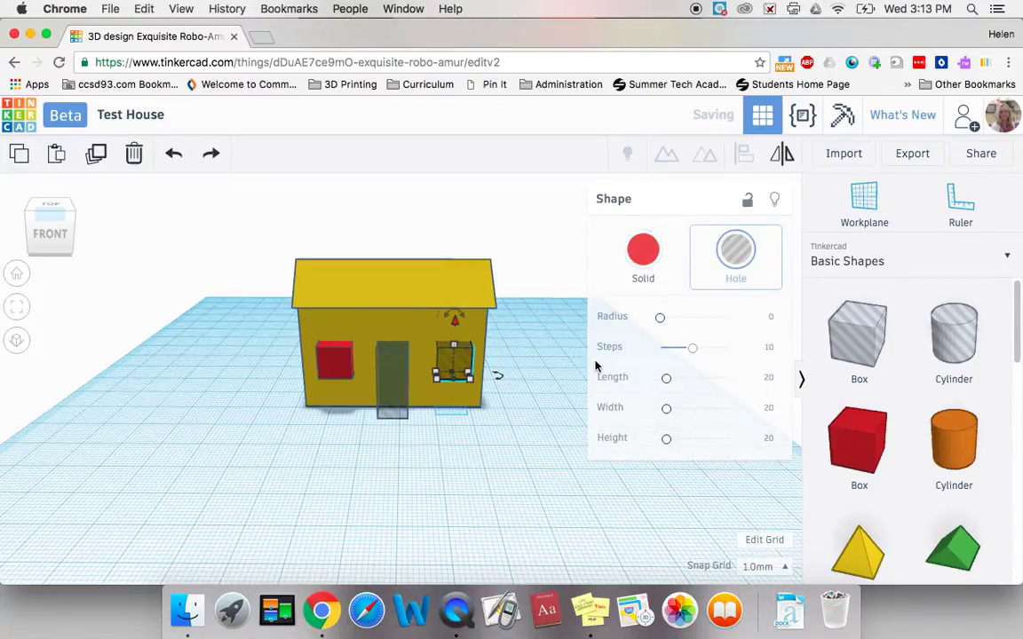
{"action": "left_click", "coordinate": [335, 377]}
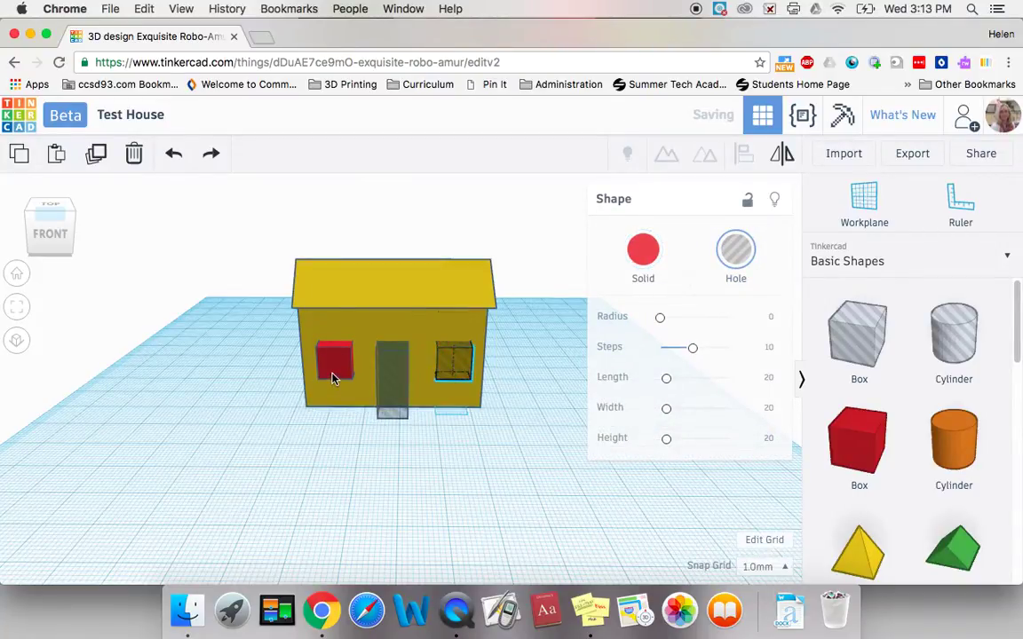
{"action": "left_click", "coordinate": [737, 252]}
{"action": "left_click", "coordinate": [468, 501]}
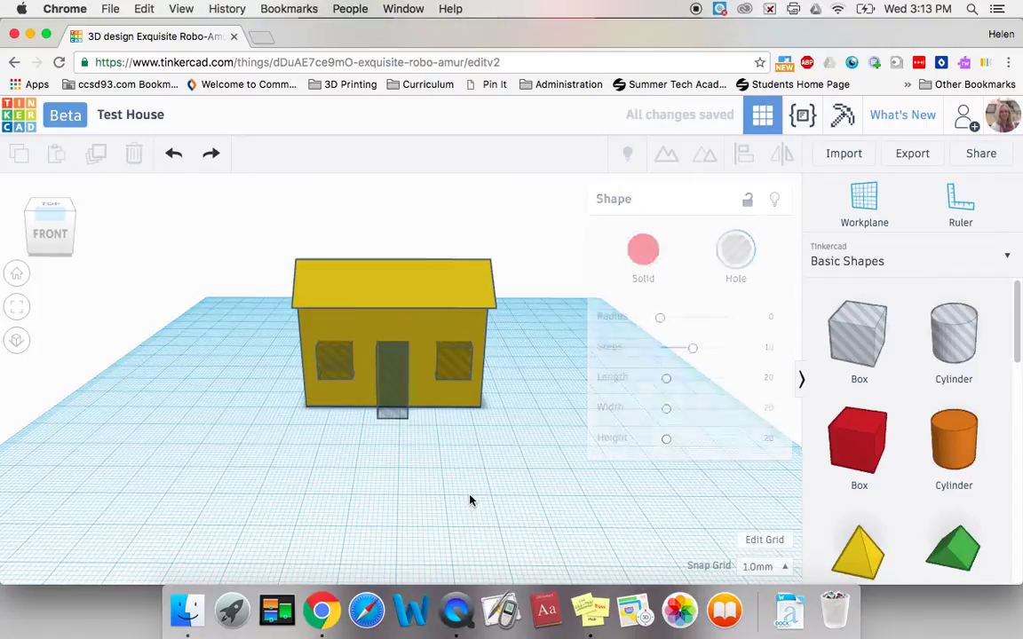
Step: Group the house with the door and window holes, then inspect the cut openings
{"action": "left_click_drag", "start_coordinate": [510, 444], "coordinate": [274, 242]}
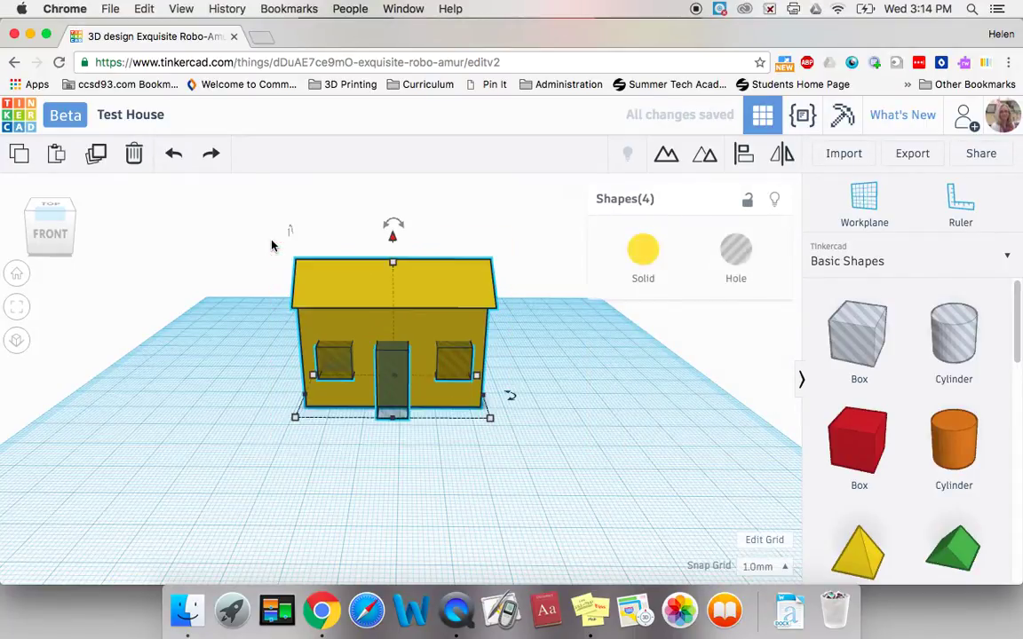
{"action": "left_click", "coordinate": [666, 152]}
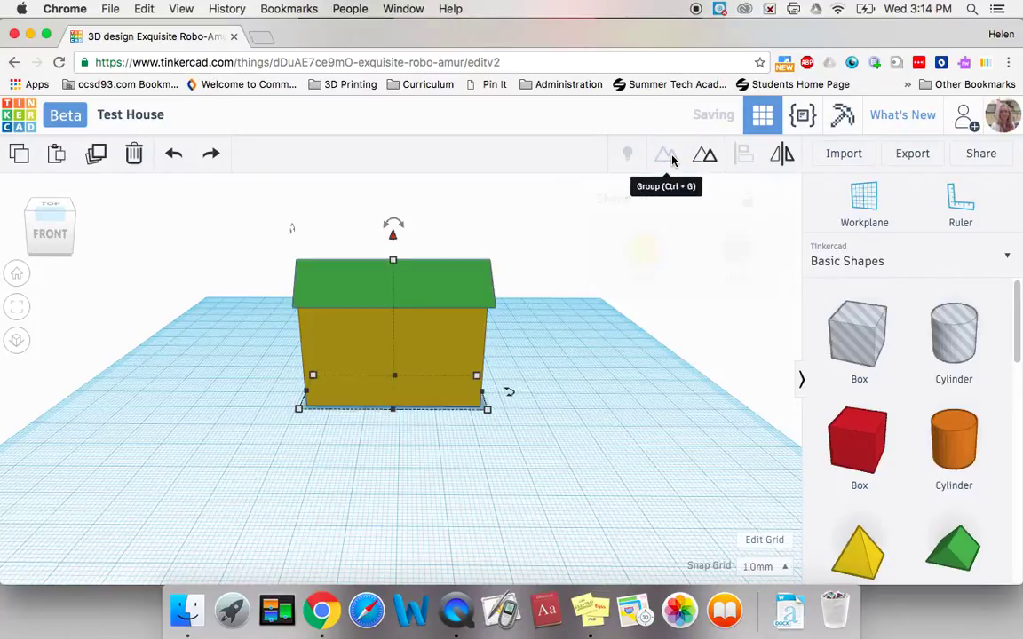
{"action": "left_click", "coordinate": [510, 439]}
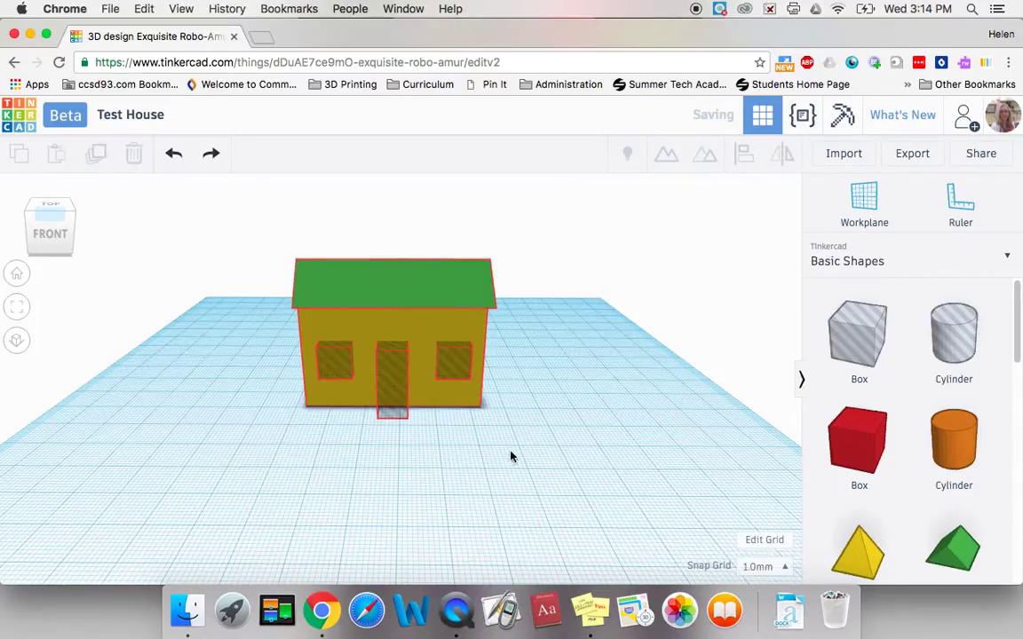
{"action": "scroll", "coordinate": [468, 493], "scroll_direction": "down", "scroll_amount": 3}
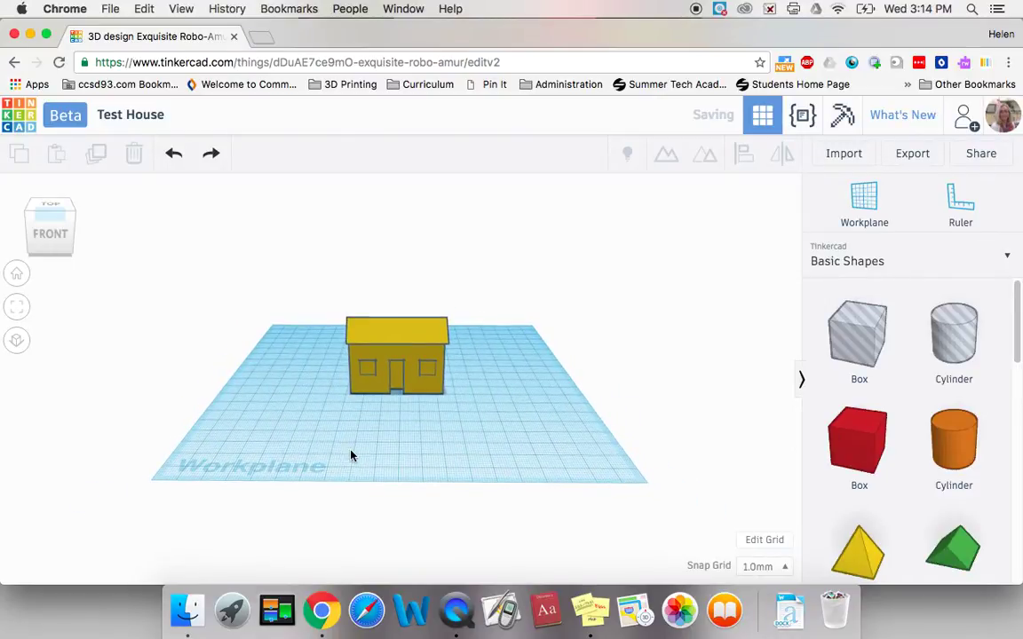
{"action": "scroll", "coordinate": [351, 455], "scroll_direction": "down", "scroll_amount": 2}
{"action": "scroll", "coordinate": [351, 455], "scroll_direction": "up", "scroll_amount": 6}
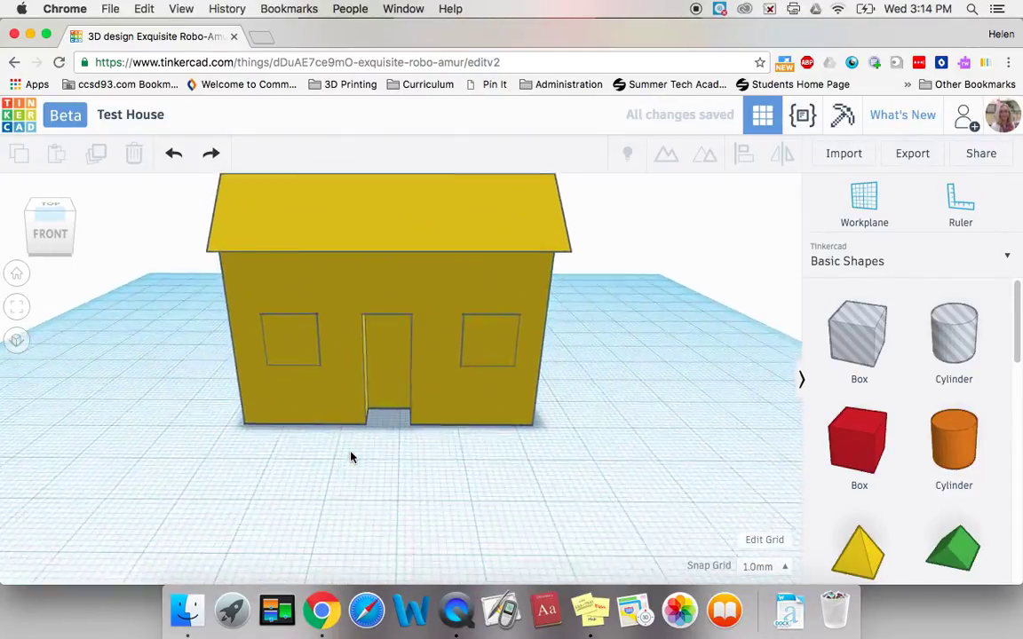
{"action": "left_click_drag", "start_coordinate": [268, 473], "coordinate": [402, 525]}
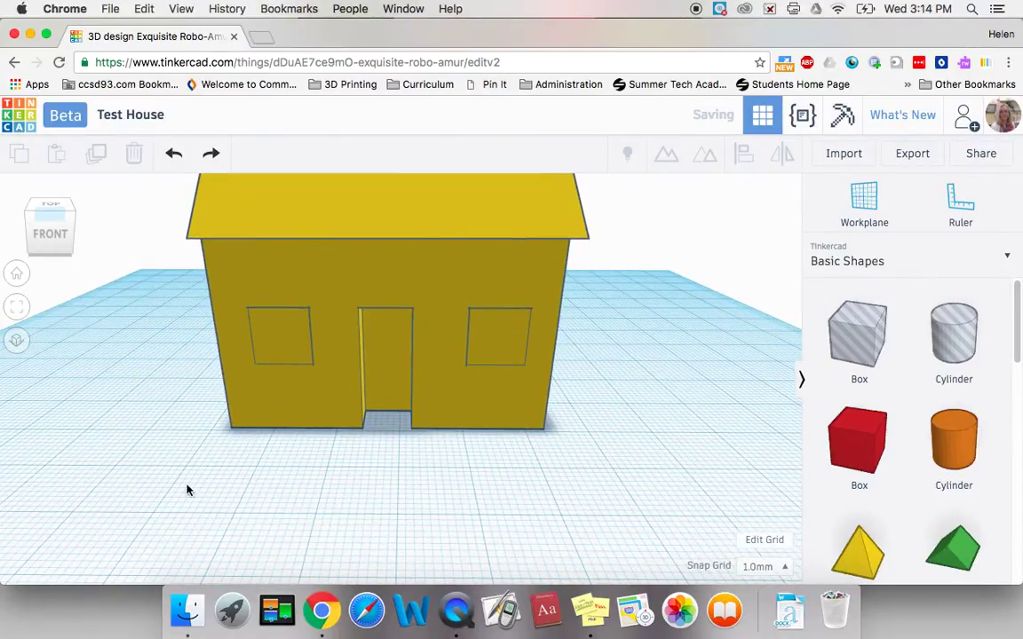
{"action": "mouse_move", "coordinate": [187, 489]}
{"action": "right_mouse_down"}
{"action": "mouse_move", "coordinate": [316, 484]}
{"action": "mouse_move", "coordinate": [398, 459]}
{"action": "mouse_move", "coordinate": [338, 474]}
{"action": "mouse_move", "coordinate": [239, 450]}
{"action": "mouse_move", "coordinate": [164, 476]}
{"action": "mouse_move", "coordinate": [148, 516]}
{"action": "mouse_move", "coordinate": [119, 492]}
{"action": "mouse_move", "coordinate": [221, 495]}
{"action": "mouse_move", "coordinate": [219, 479]}
{"action": "mouse_move", "coordinate": [199, 485]}
{"action": "right_mouse_up"}
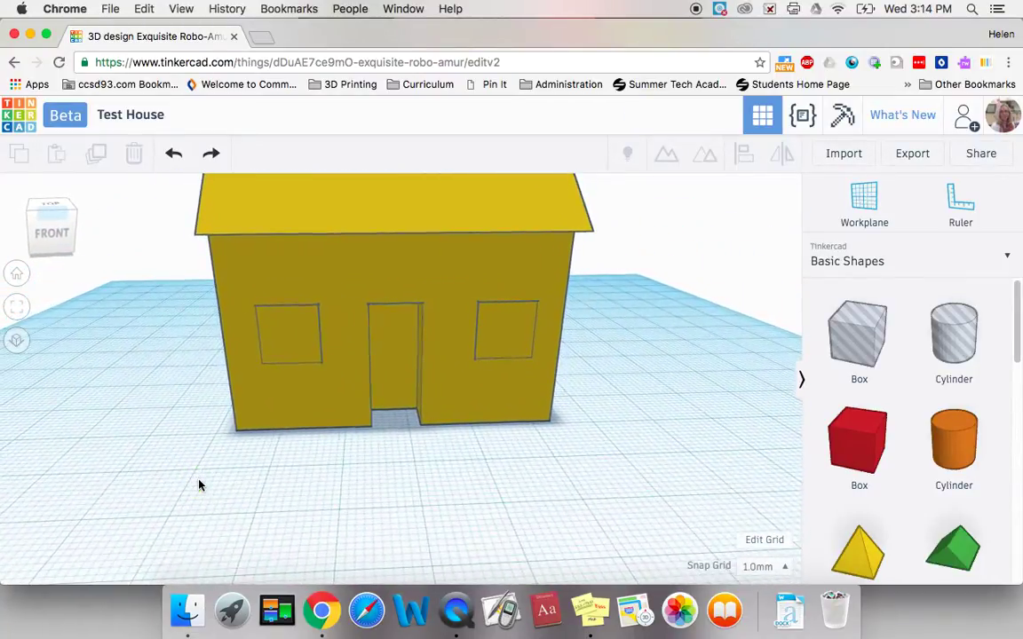
Step: Ungroup the house back into its separate parts
{"action": "left_click", "coordinate": [308, 329]}
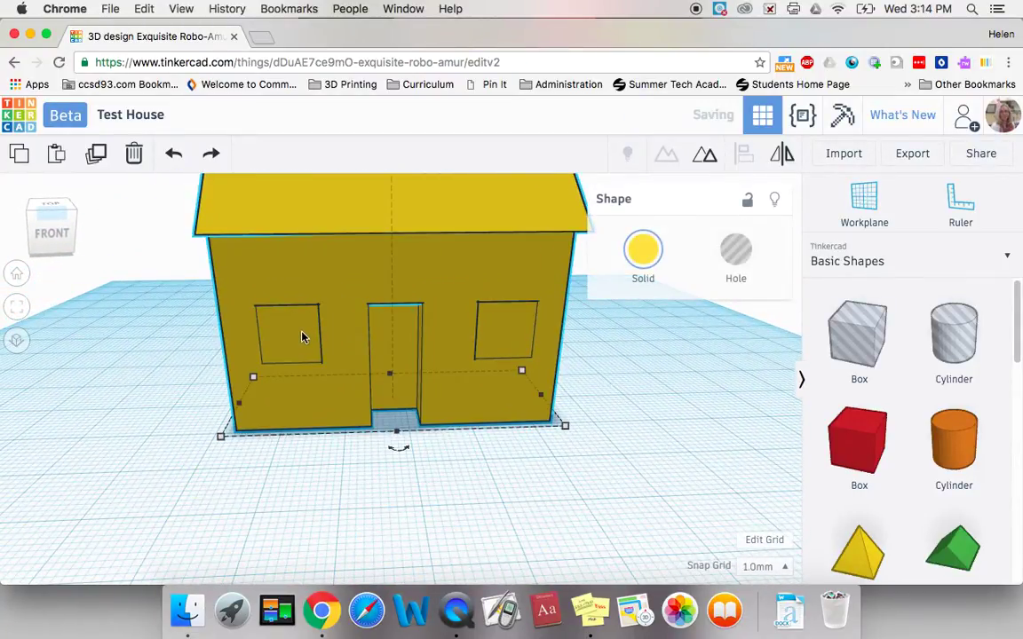
{"action": "left_click", "coordinate": [704, 153]}
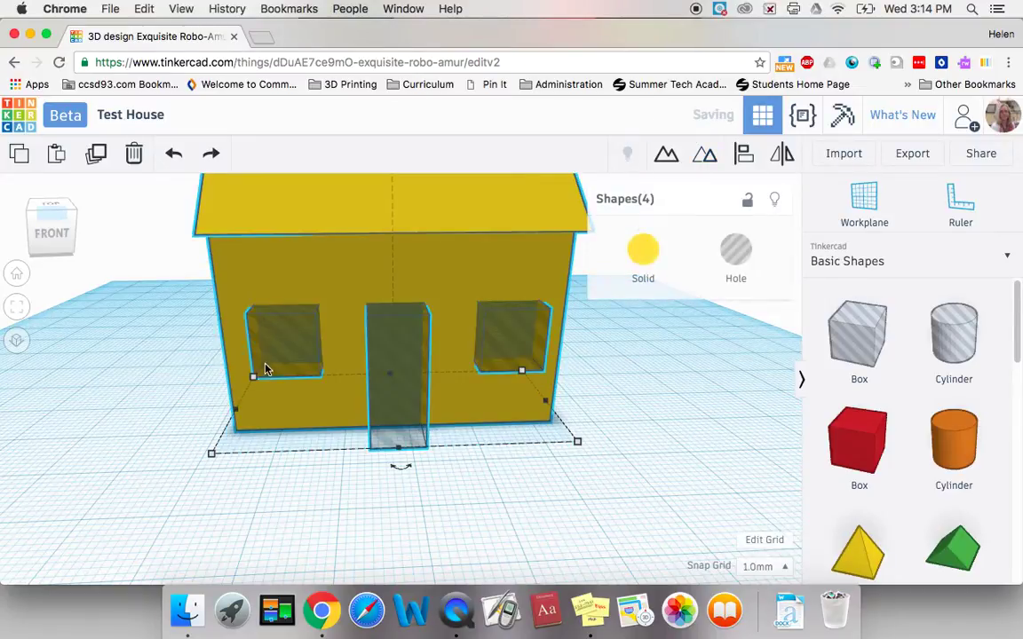
{"action": "left_click", "coordinate": [282, 356]}
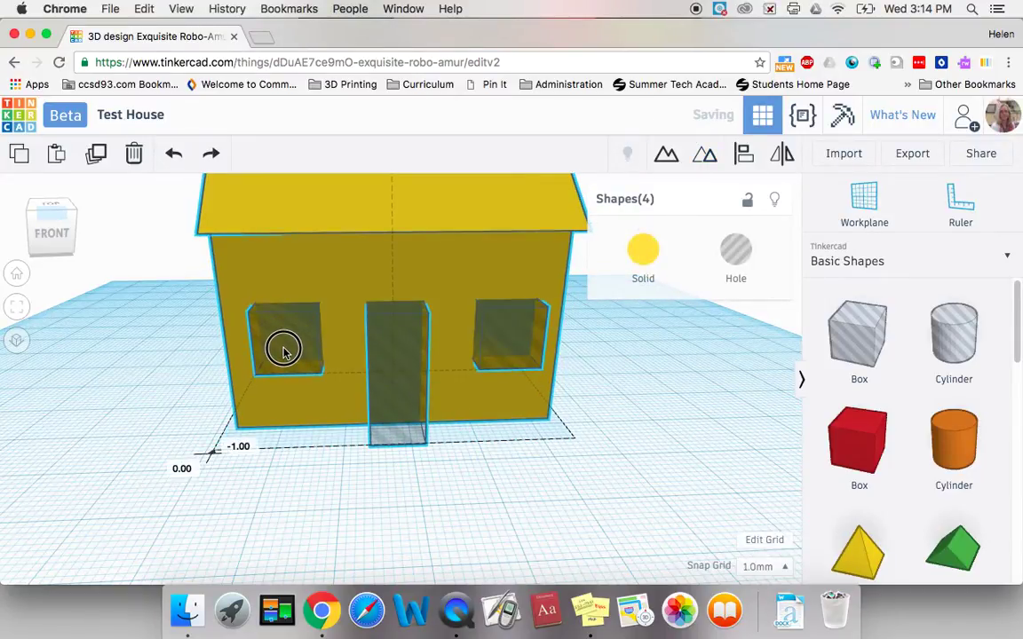
{"action": "left_click", "coordinate": [701, 155]}
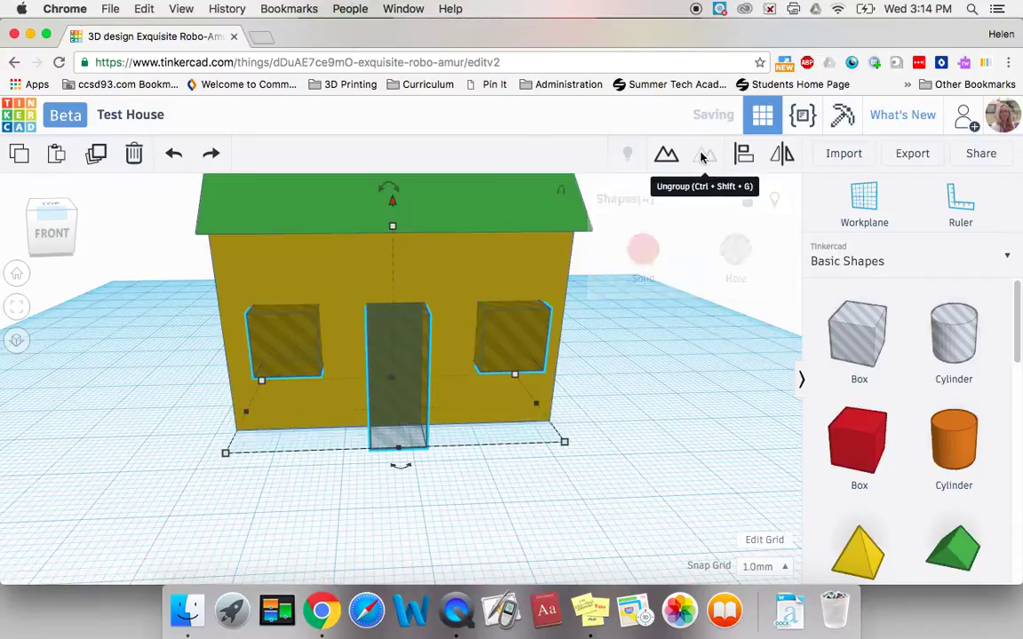
{"action": "left_click", "coordinate": [293, 356]}
{"action": "left_click_drag", "start_coordinate": [293, 356], "coordinate": [291, 361]}
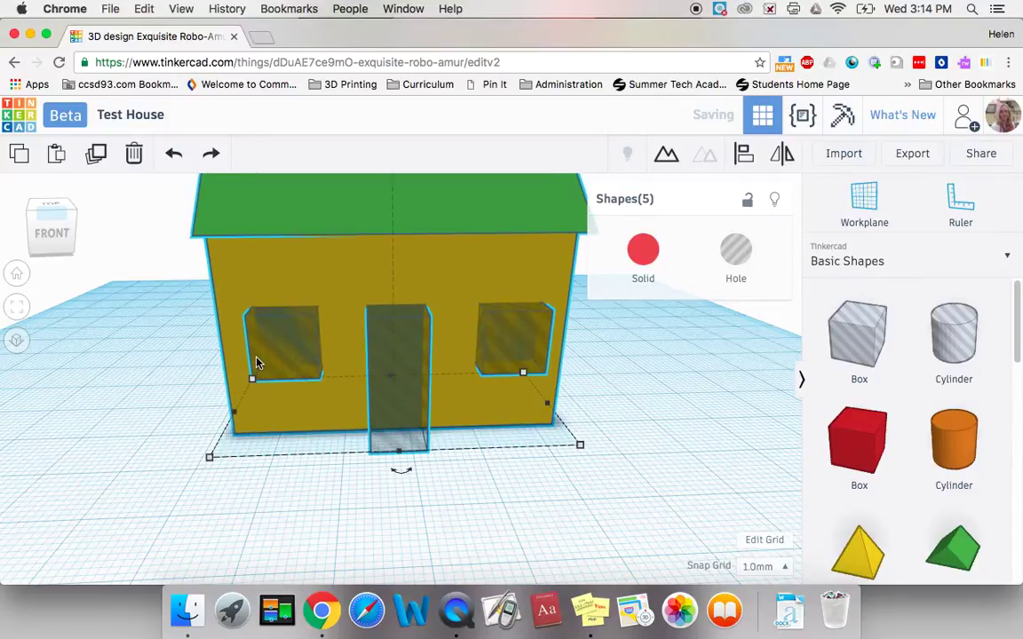
{"action": "left_click", "coordinate": [323, 552]}
Step: Shift the left and right window holes by 3 mm each
{"action": "left_click", "coordinate": [284, 346]}
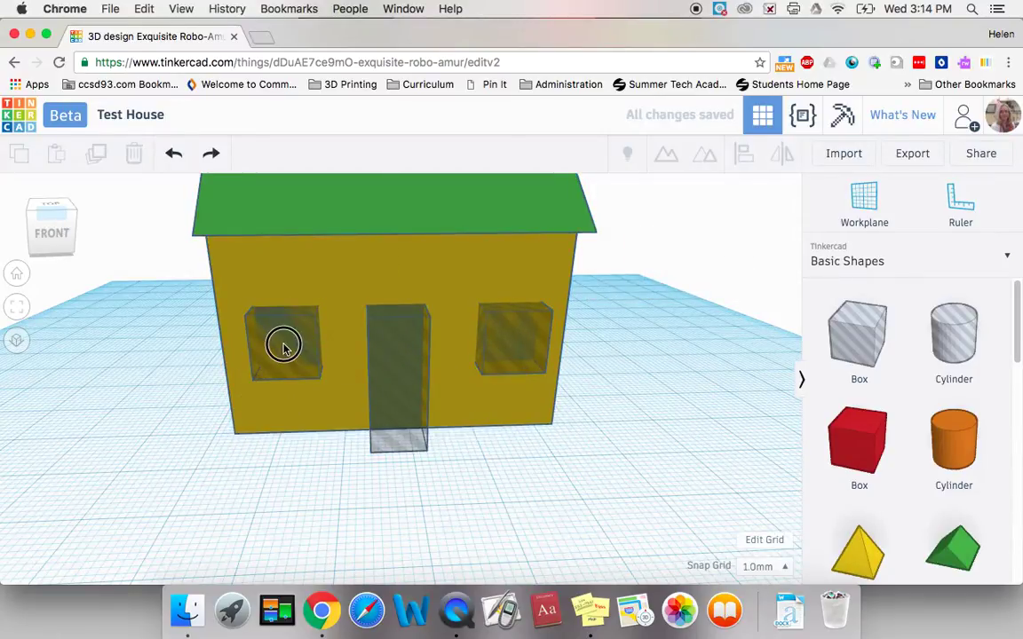
{"action": "left_click_drag", "start_coordinate": [284, 345], "coordinate": [283, 339]}
{"action": "left_click", "coordinate": [513, 350]}
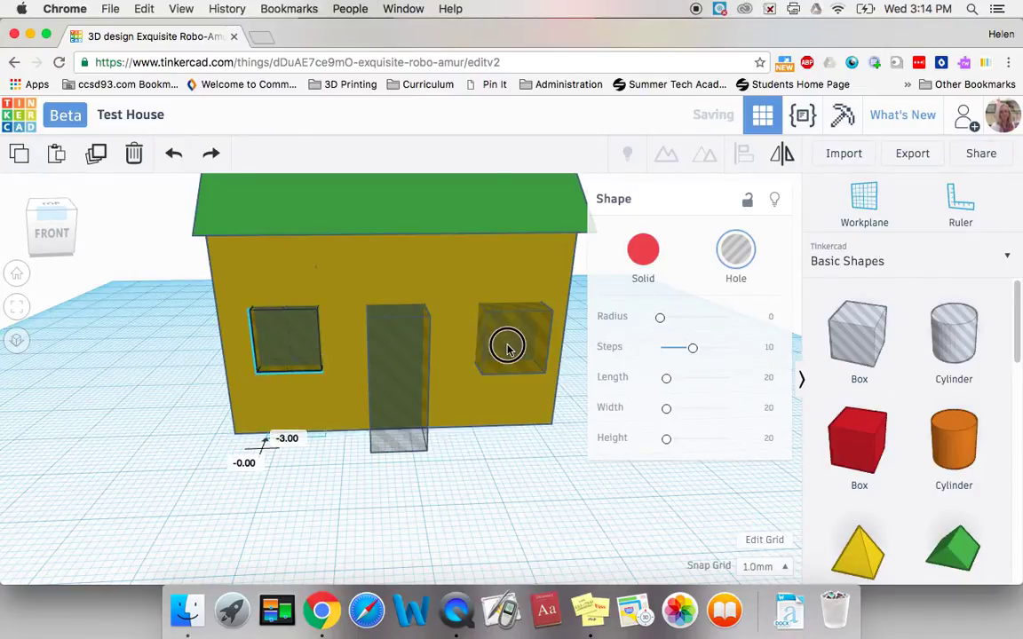
{"action": "mouse_move", "coordinate": [509, 348]}
{"action": "left_mouse_down"}
{"action": "mouse_move", "coordinate": [509, 332]}
{"action": "mouse_move", "coordinate": [502, 344]}
{"action": "left_mouse_up"}
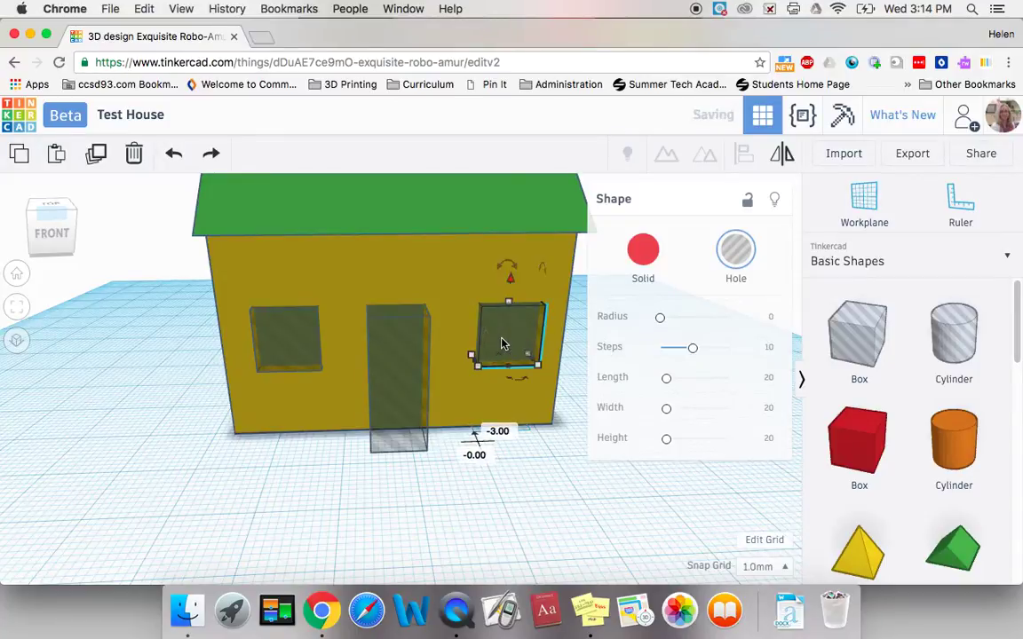
{"action": "left_click", "coordinate": [532, 491]}
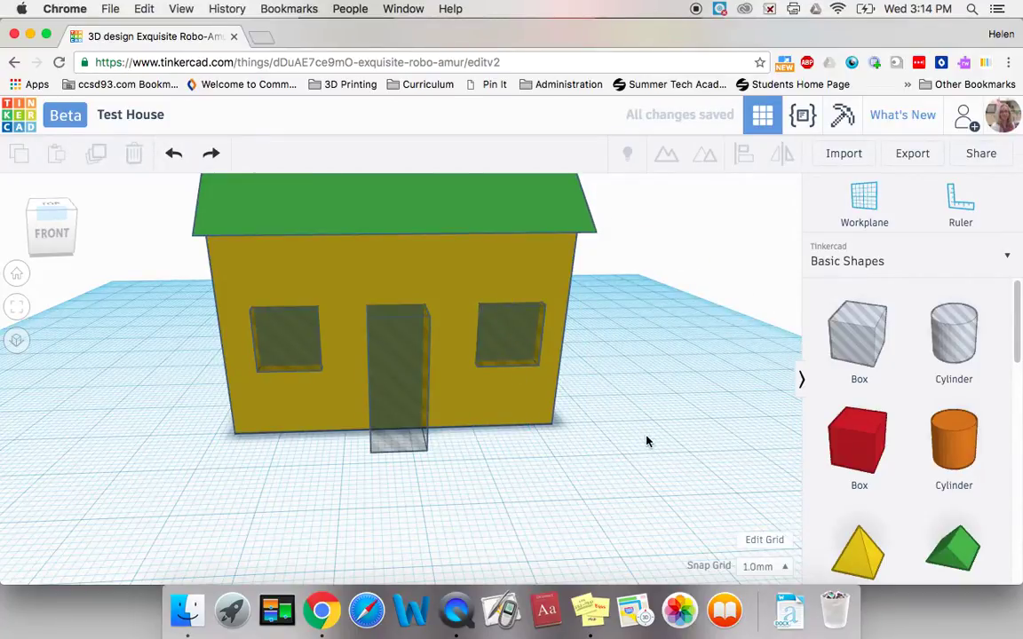
Step: Regroup all the house parts into one yellow shape
{"action": "left_click_drag", "start_coordinate": [645, 496], "coordinate": [125, 177]}
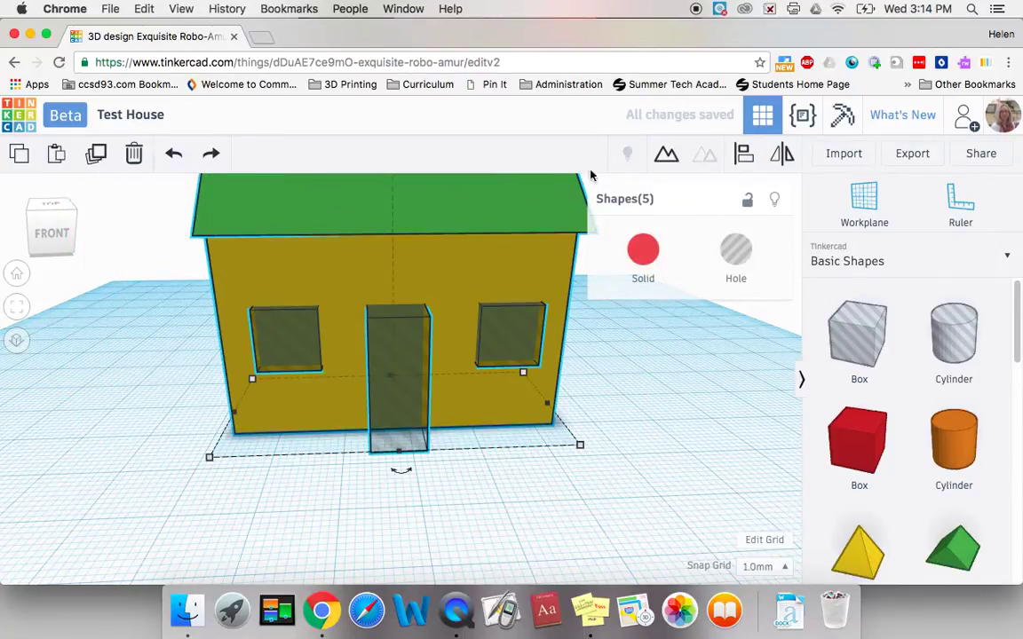
{"action": "left_click", "coordinate": [668, 156]}
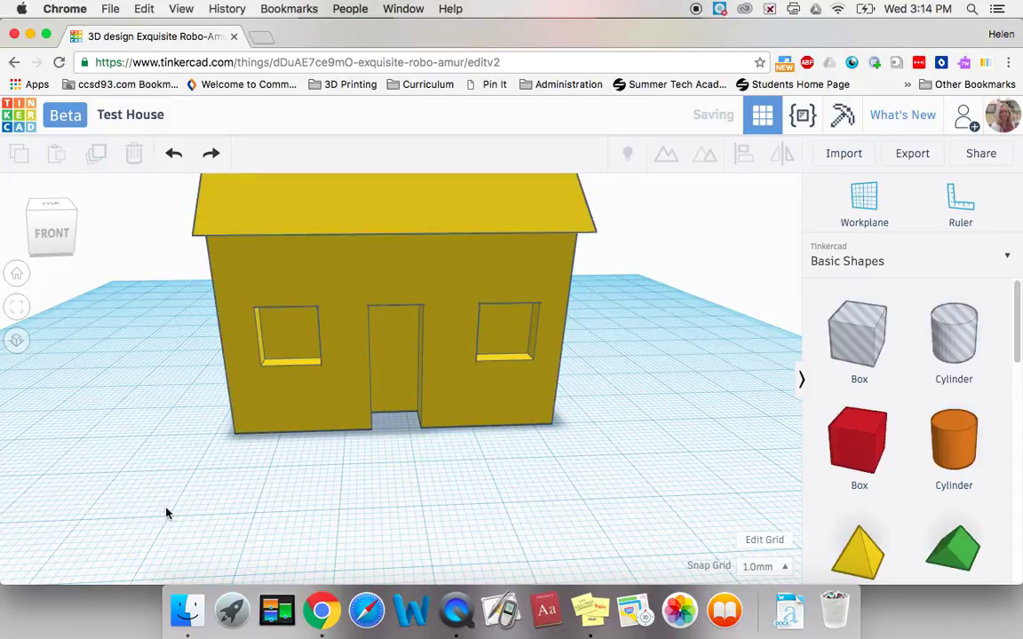
{"action": "left_click", "coordinate": [223, 541]}
{"action": "right_click_drag", "start_coordinate": [223, 541], "coordinate": [155, 525]}
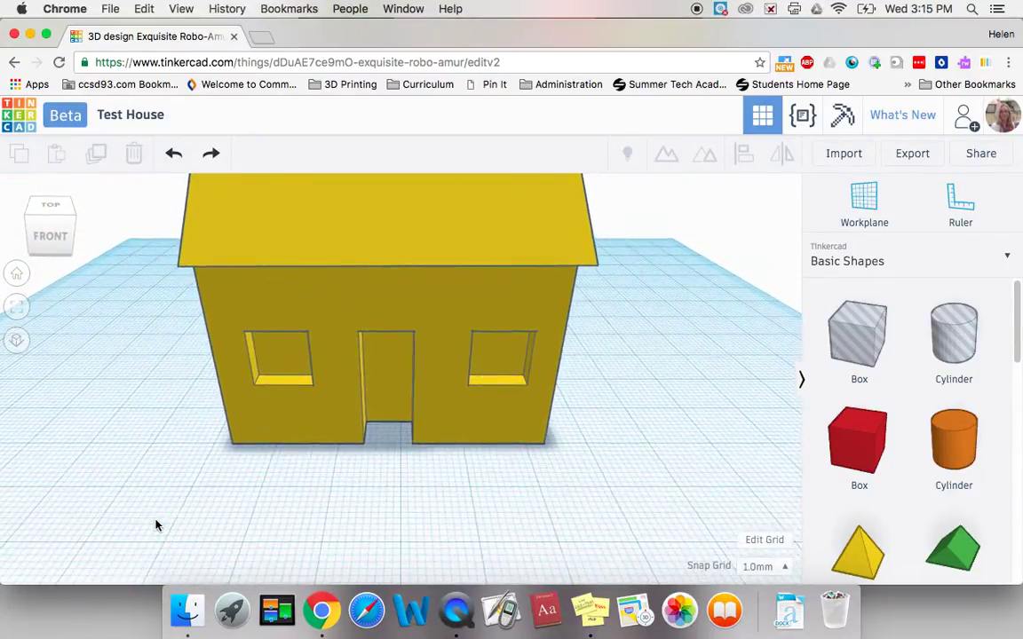
{"action": "scroll", "coordinate": [155, 525], "scroll_direction": "down", "scroll_amount": 5}
{"action": "scroll", "coordinate": [155, 526], "scroll_direction": "up", "scroll_amount": 2}
{"action": "scroll", "coordinate": [156, 526], "scroll_direction": "down", "scroll_amount": 3}
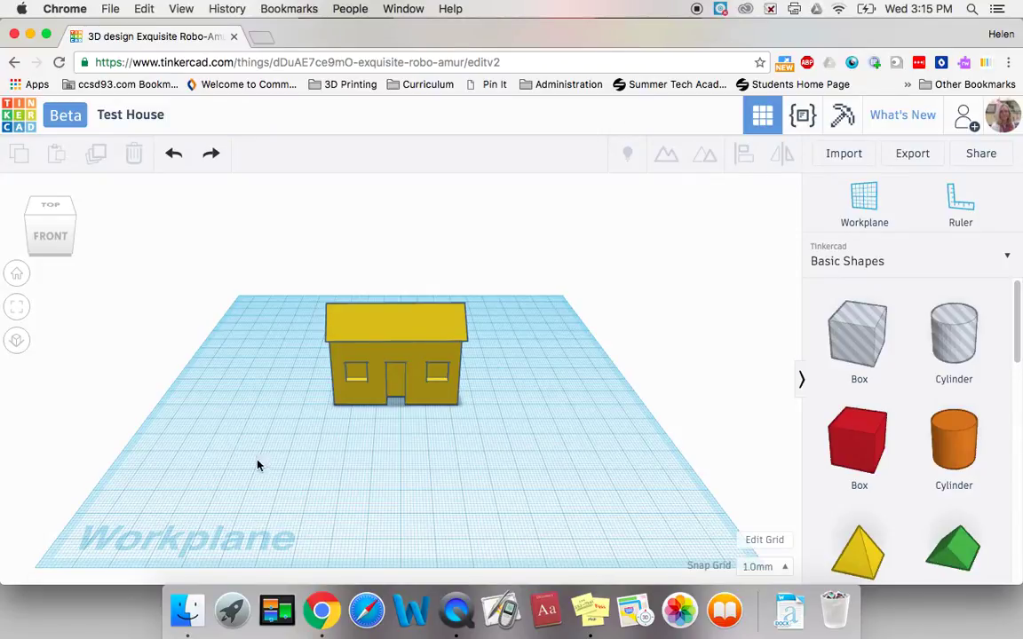
{"action": "right_click_drag", "start_coordinate": [251, 459], "coordinate": [353, 356]}
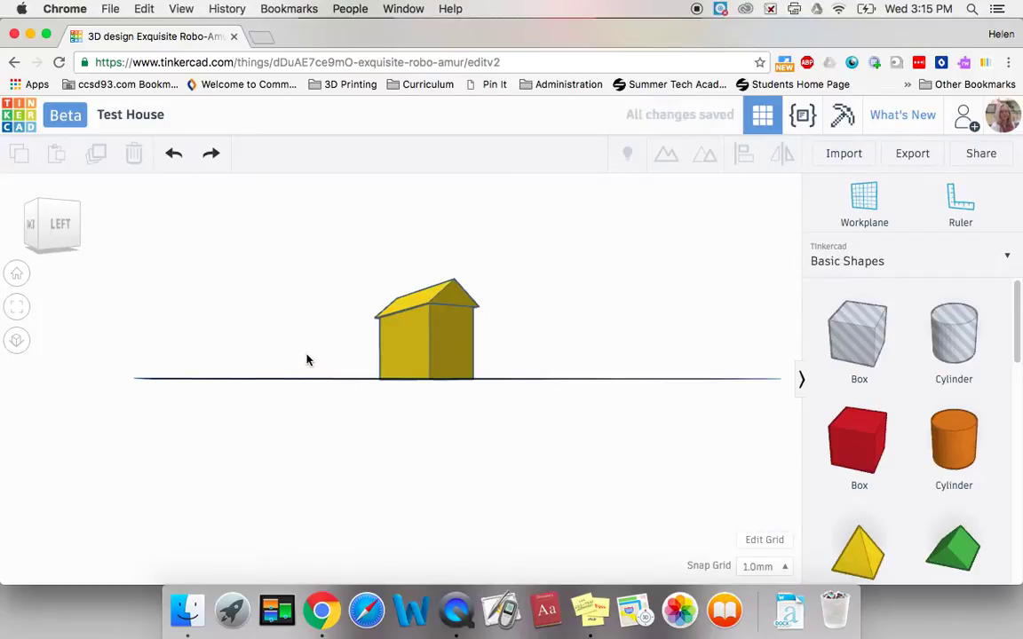
{"action": "right_click_drag", "start_coordinate": [331, 384], "coordinate": [514, 405]}
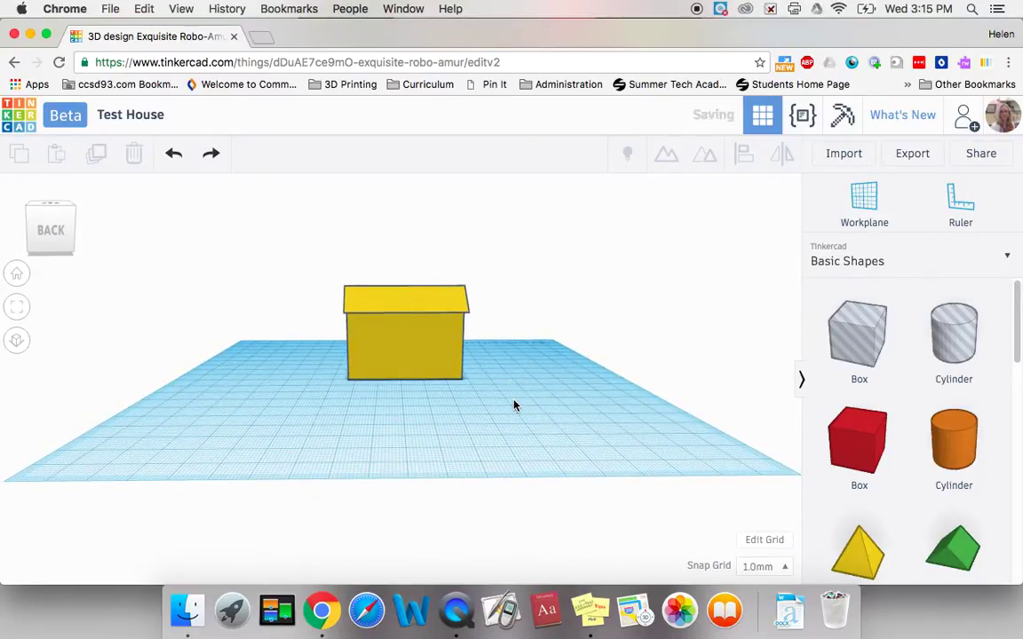